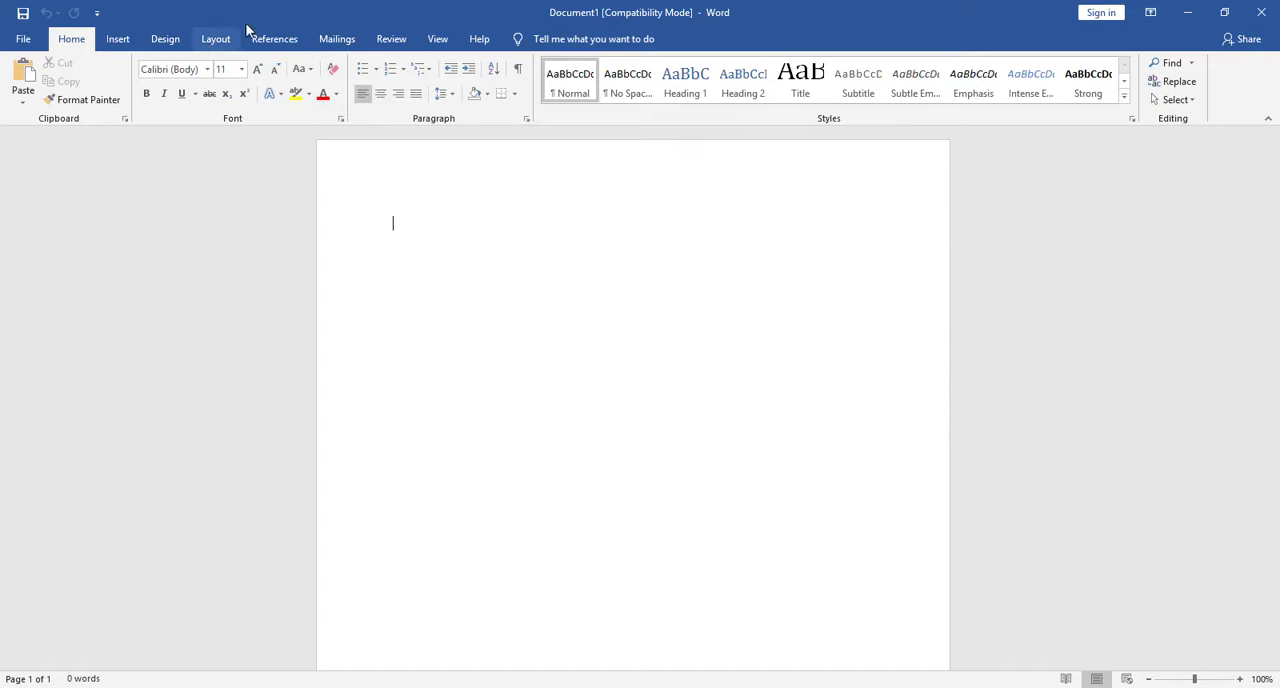
- Set the document's paper size to A4 (21 cm x 29.7 cm)
click(218, 40)
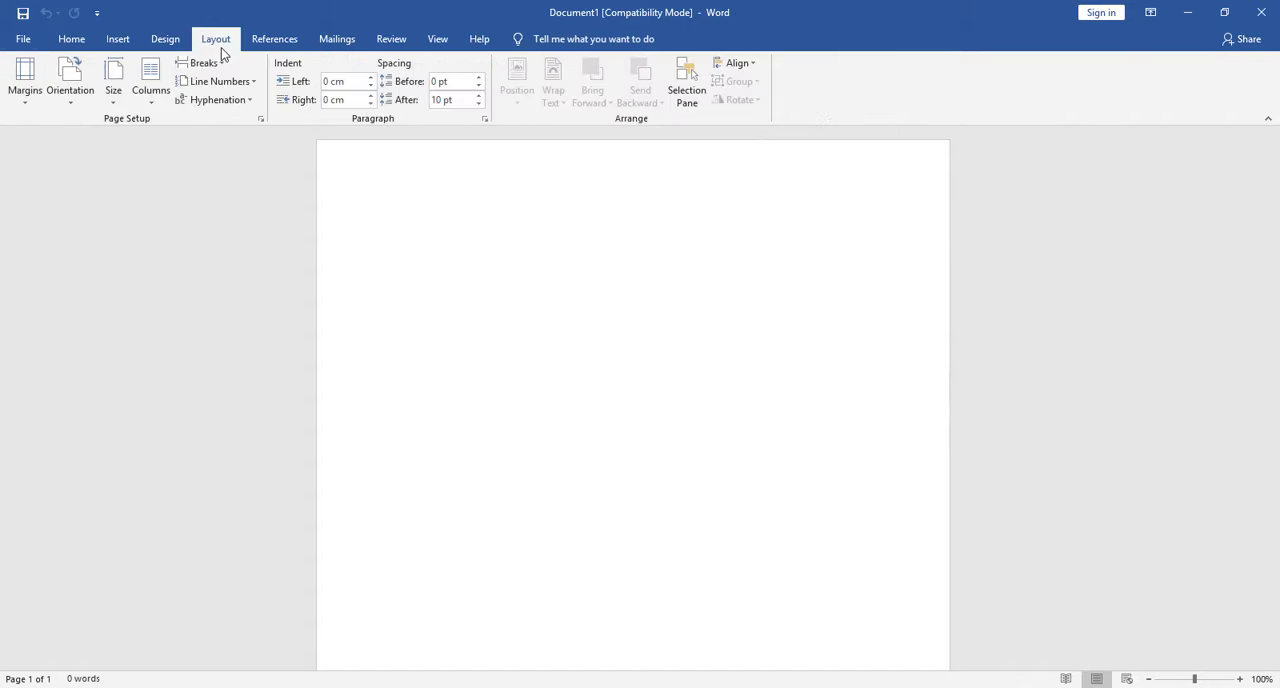
click(125, 104)
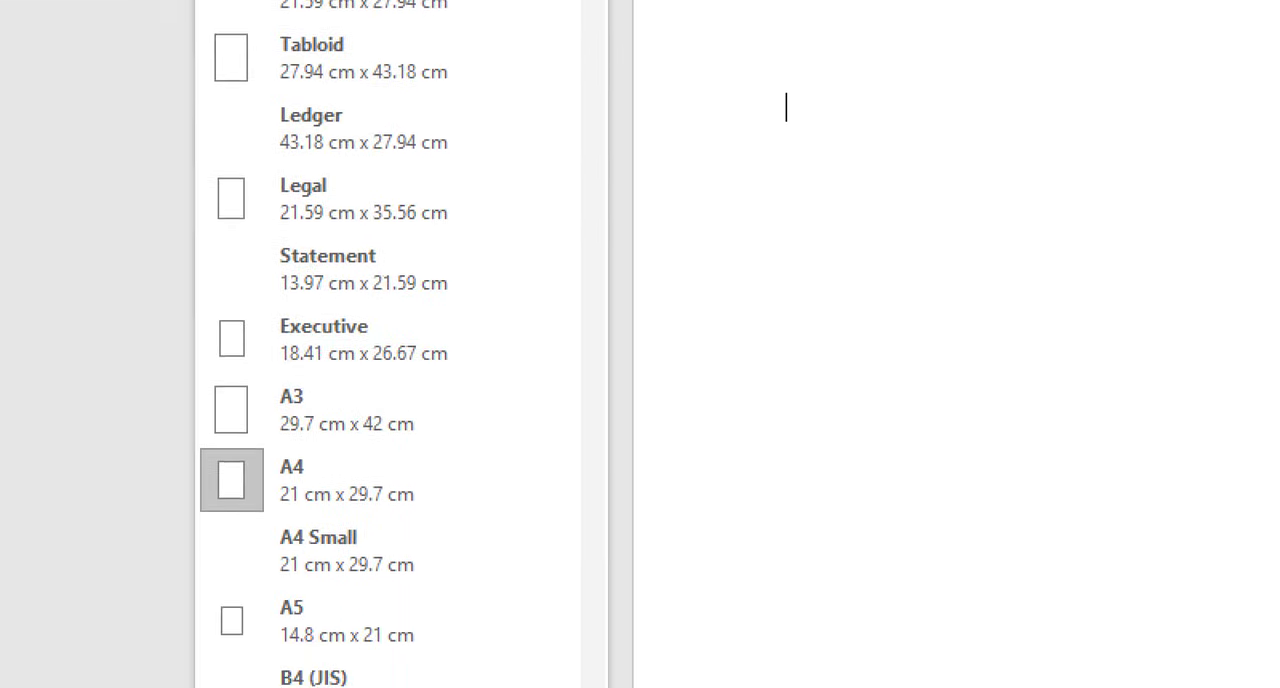
click(331, 418)
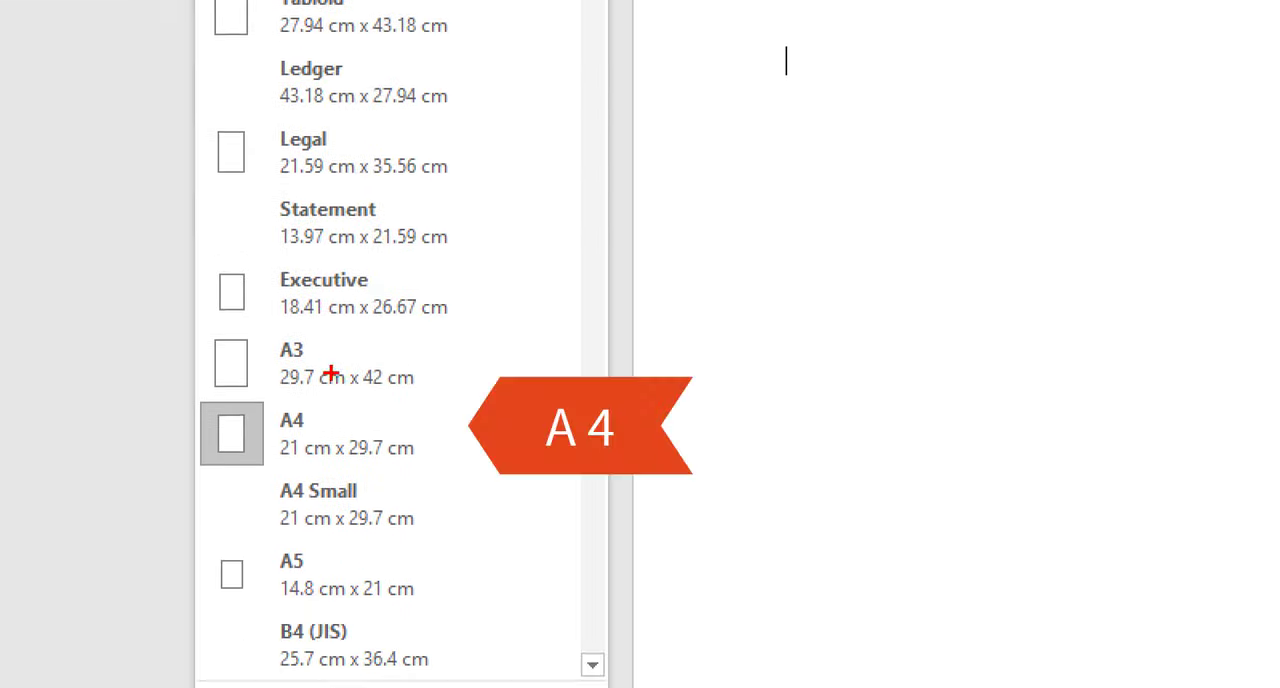
mouse_move(233, 429)
mouse_down()
mouse_move(196, 441)
mouse_move(478, 559)
mouse_up()
mouse_move(478, 513)
mouse_down()
mouse_move(243, 400)
mouse_move(246, 370)
mouse_up()
key(Escape)
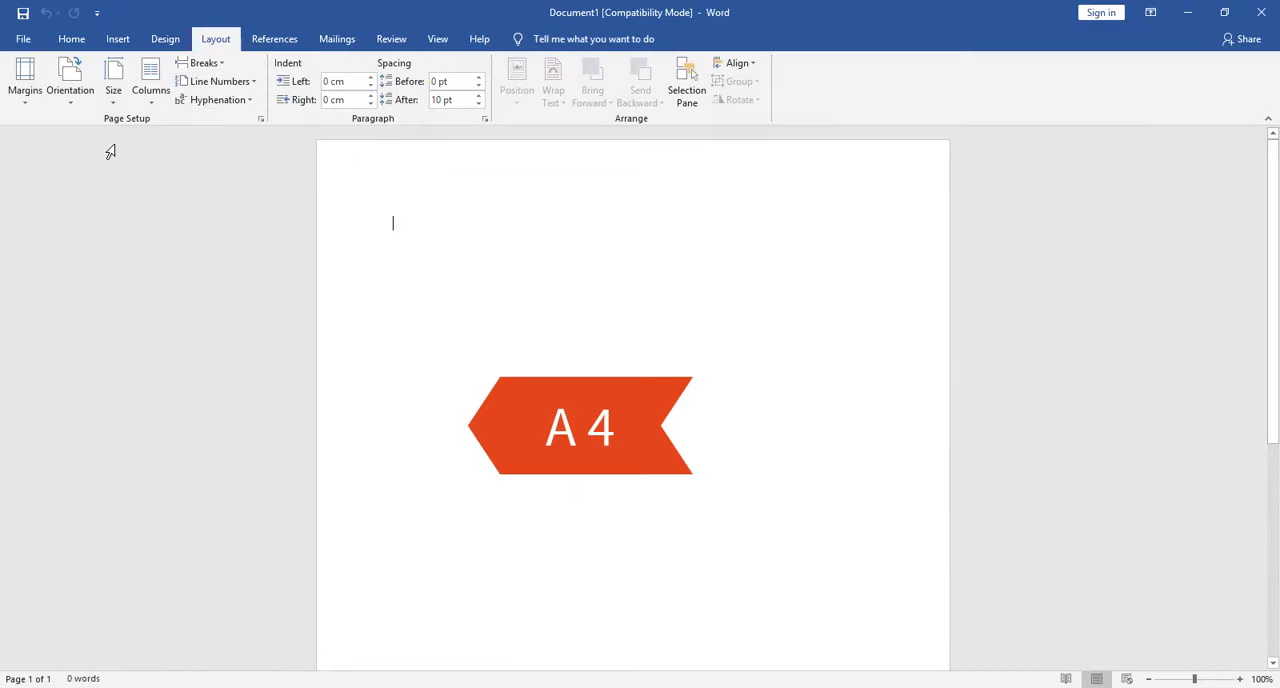
click(113, 80)
click(150, 420)
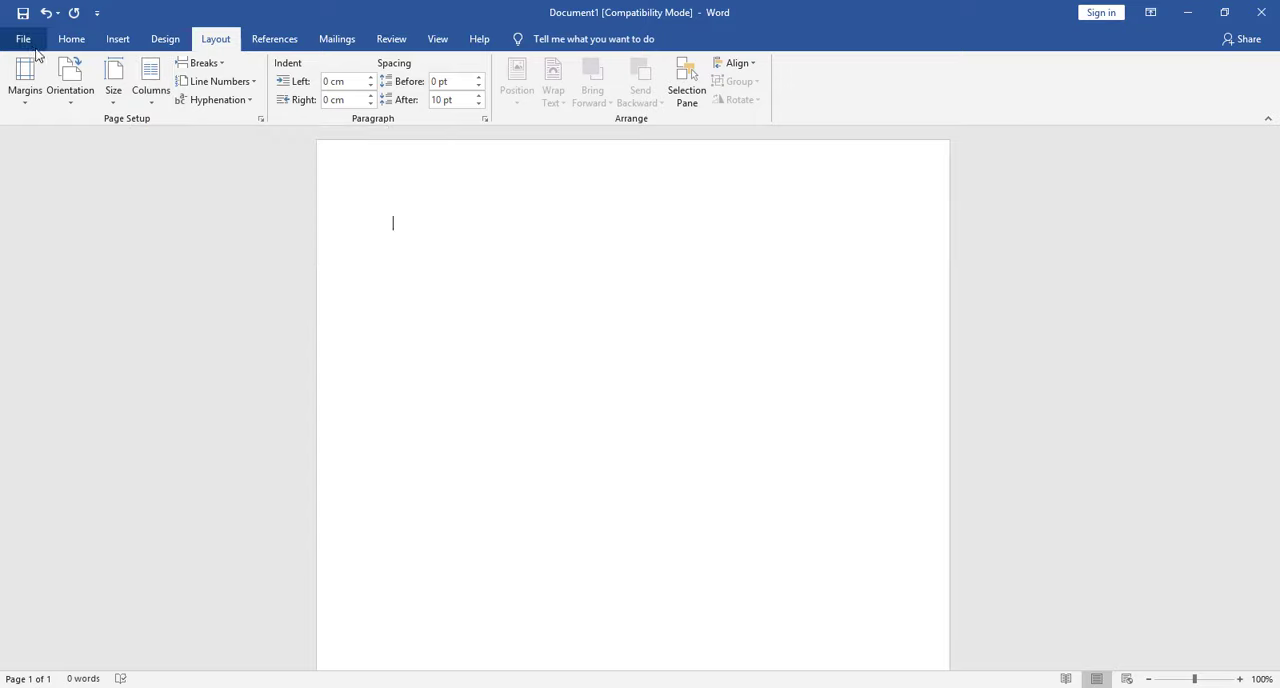
- Center-align the empty first paragraph of the document
click(23, 39)
key(Escape)
click(71, 39)
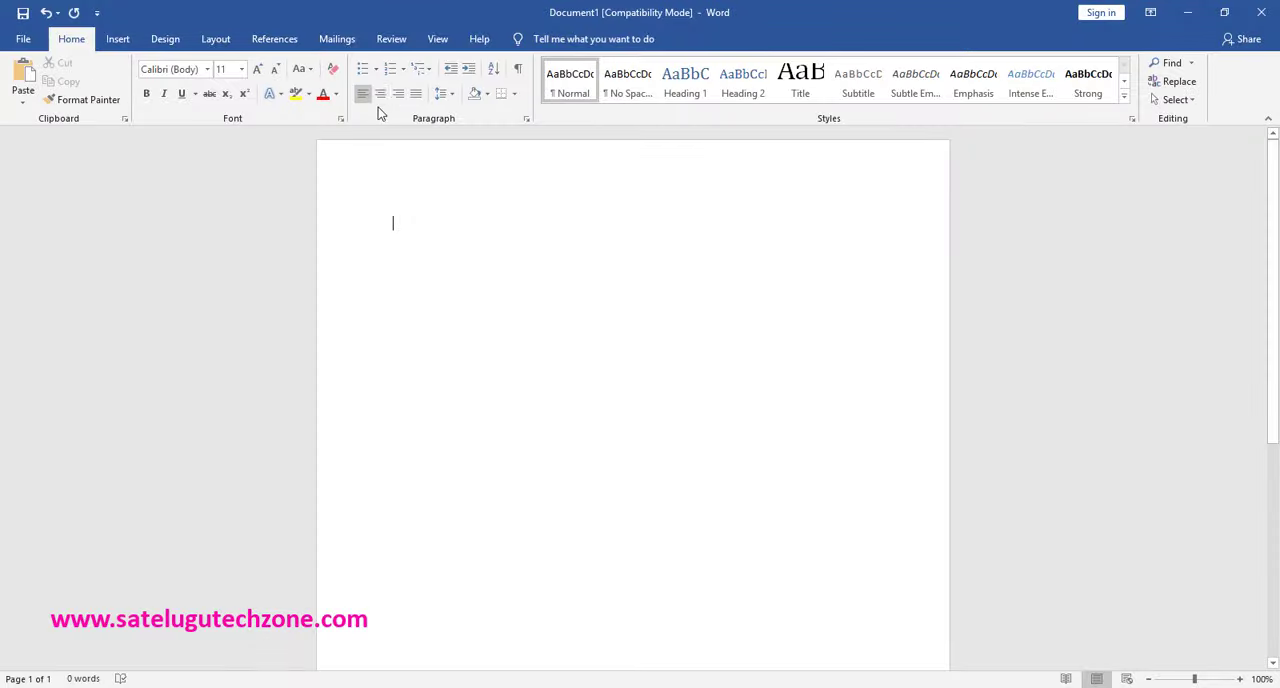
click(382, 98)
text(RE)
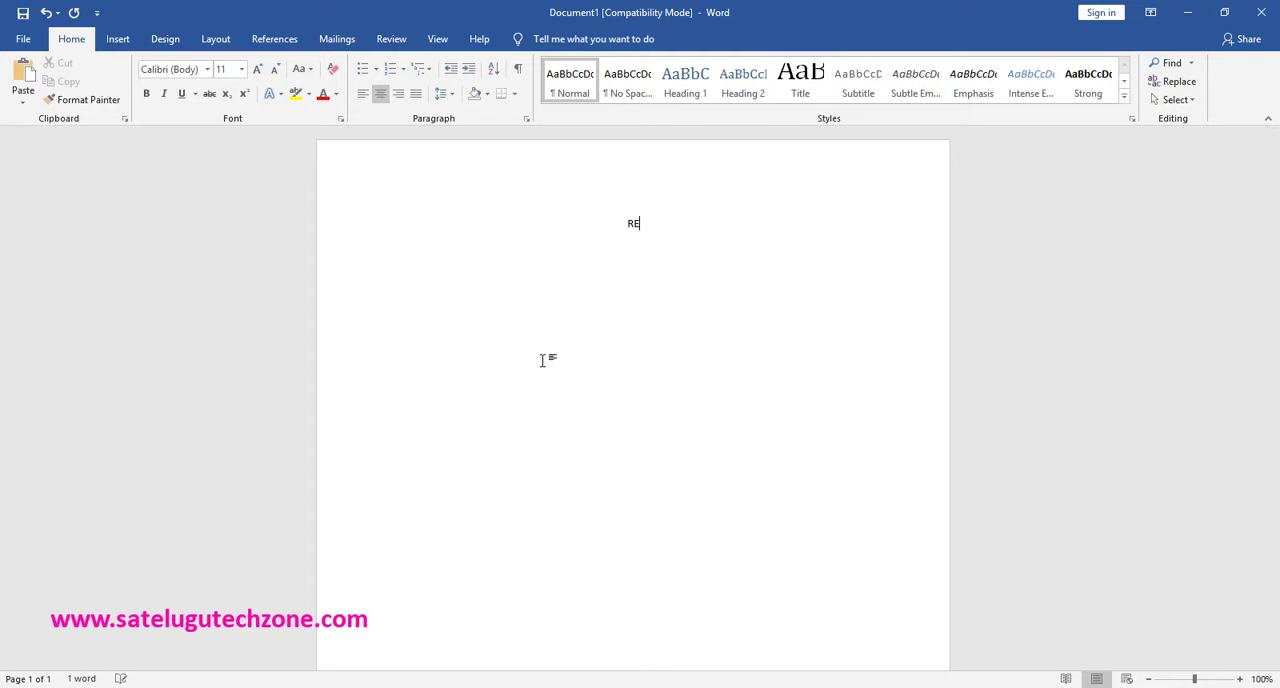
text(SUUME)
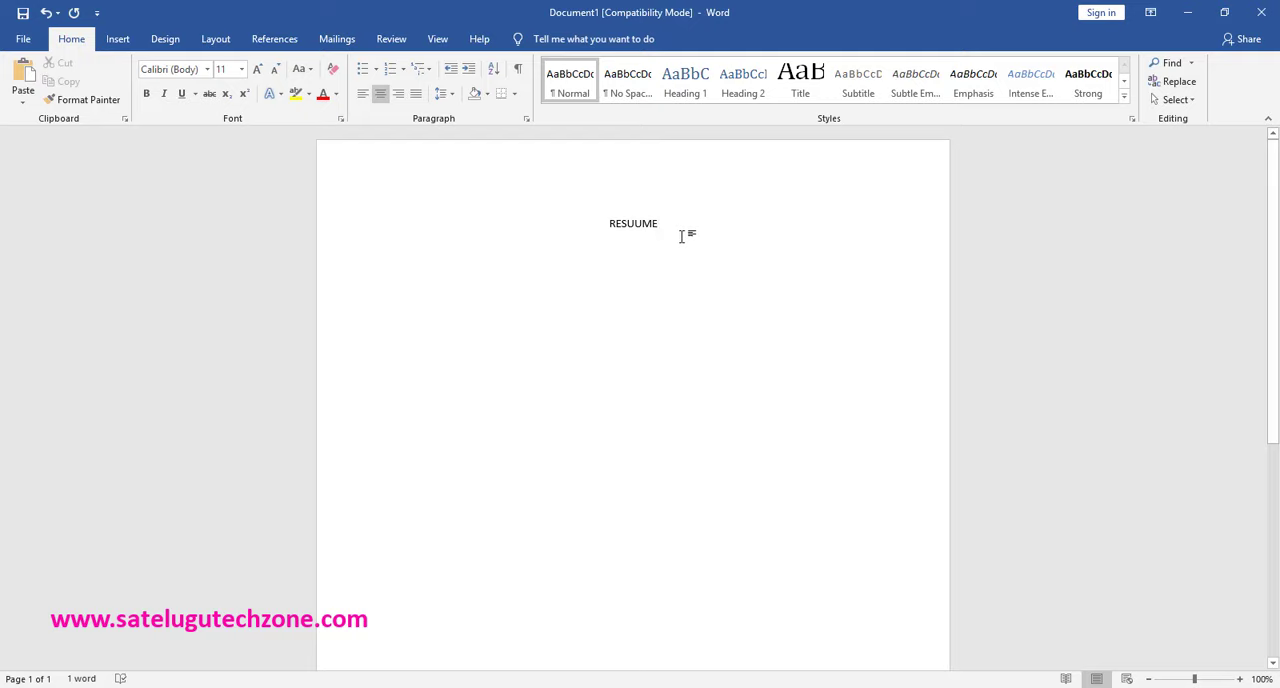
key(BackSpace)
drag(659, 227, 601, 220)
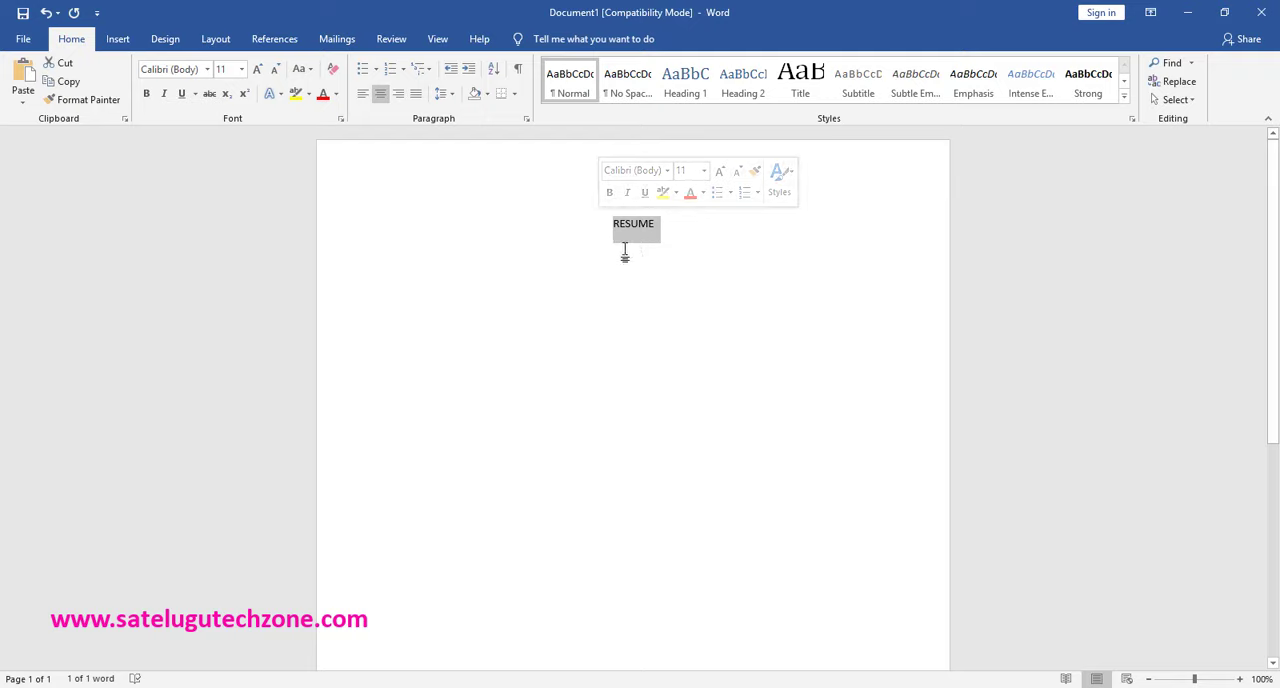
key(Delete)
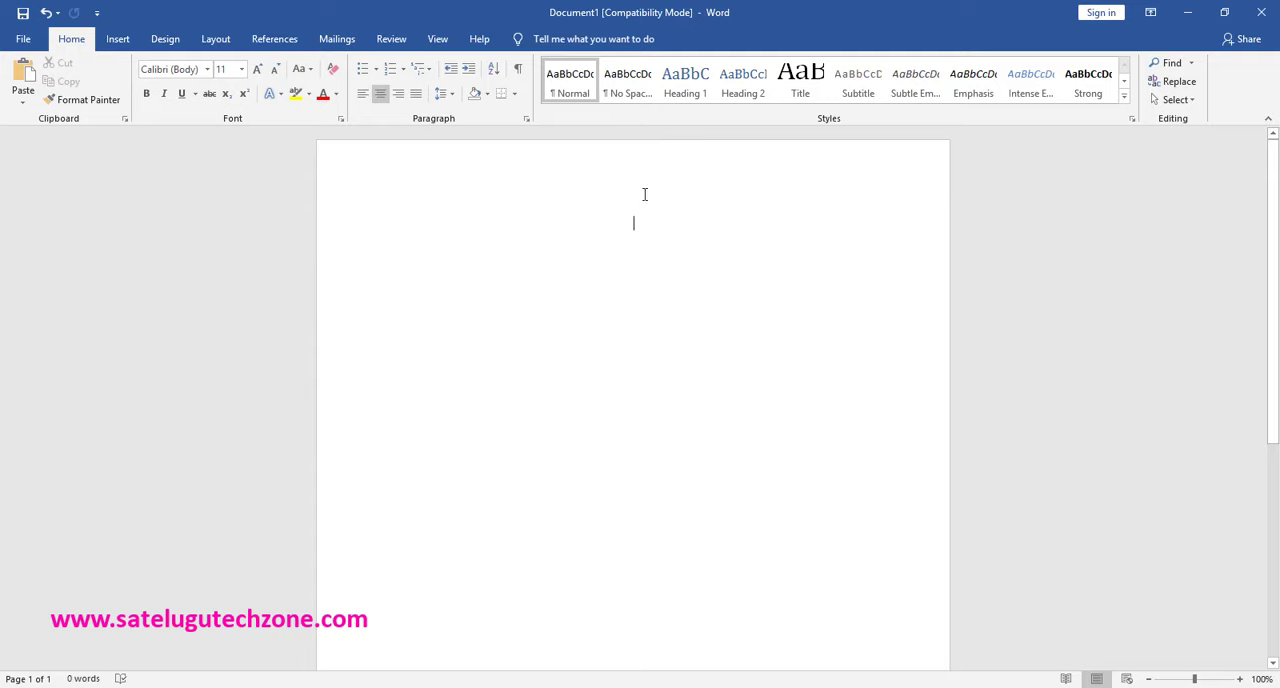
- Enter the heading RESUME on the first line in bold, underlined 18 pt text
key(ctrl+b)
key(ctrl+u)
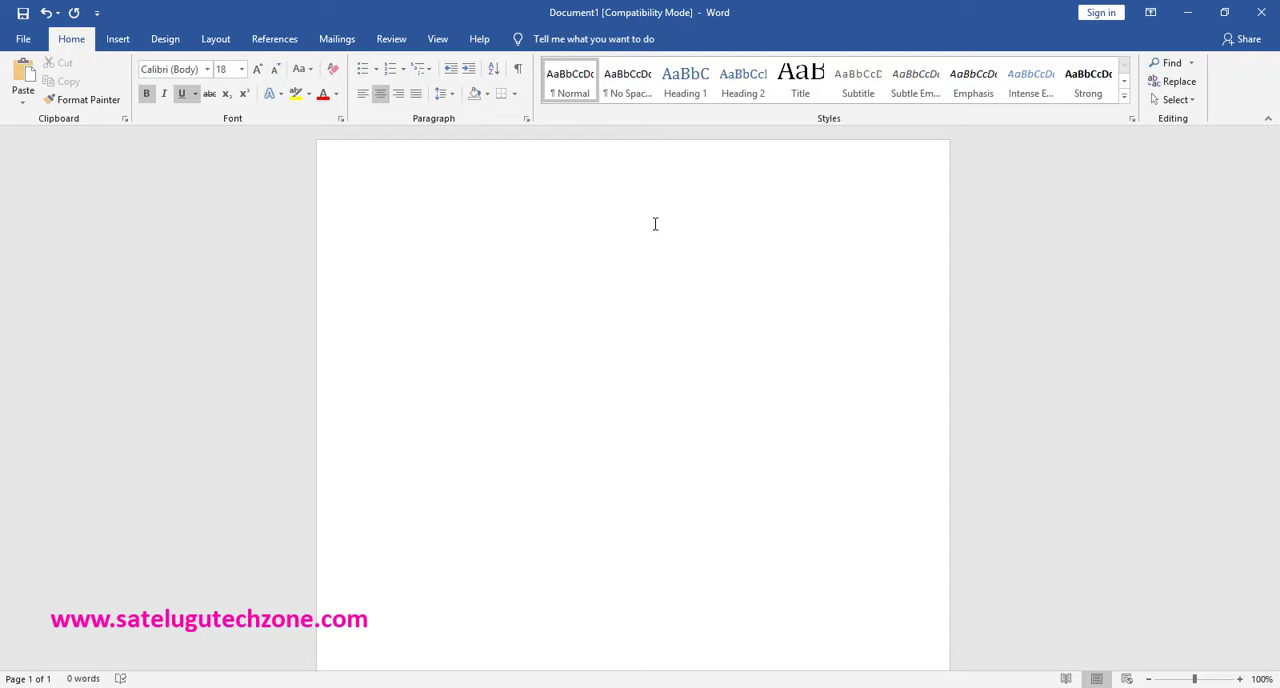
text(RESUME)
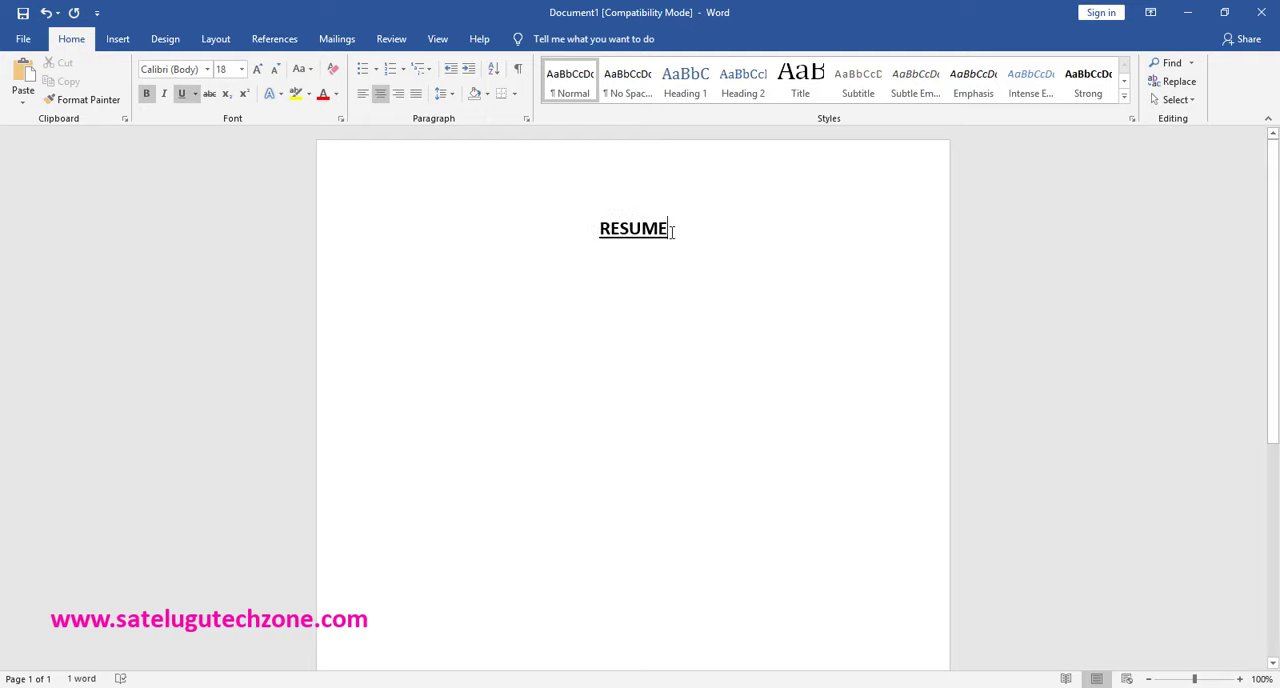
- Start a left-aligned paragraph below the RESUME heading and show the ruler
key(Return)
key(ctrl+l)
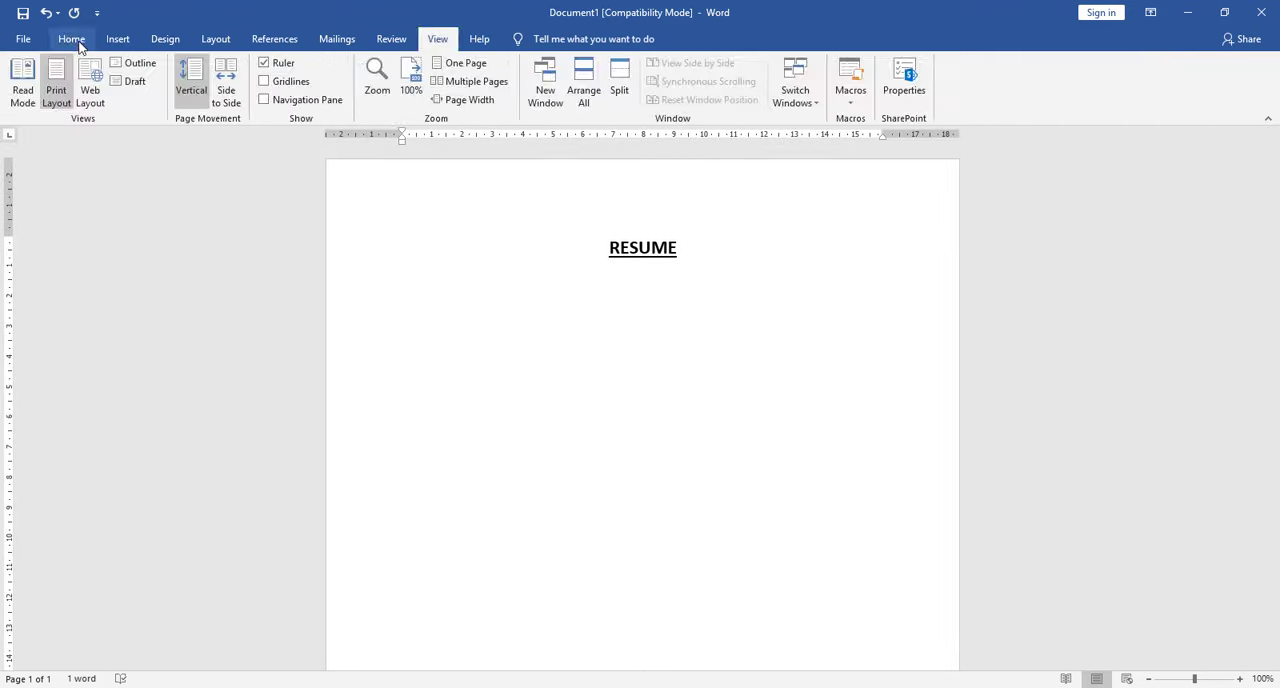
click(80, 43)
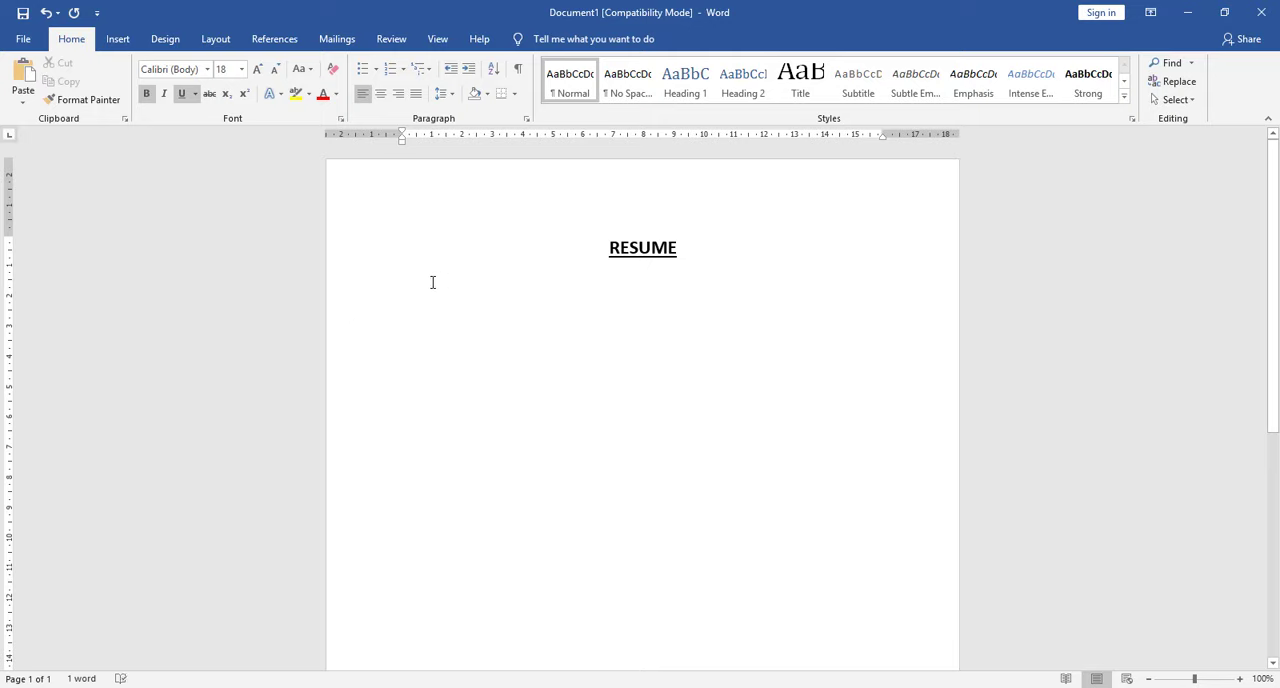
- Place a left tab stop at about 8 cm on the horizontal ruler for the line below the heading
key(Tab)
key(BackSpace)
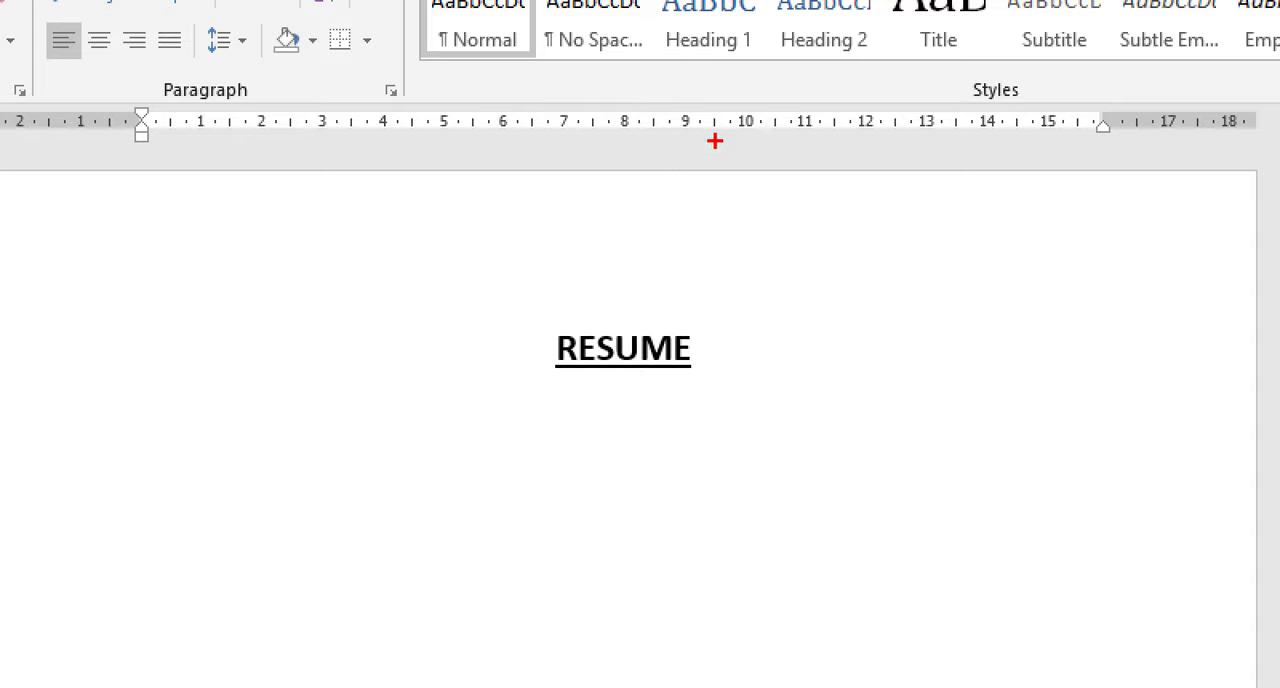
mouse_move(715, 141)
mouse_down()
mouse_move(926, 104)
mouse_move(520, 90)
mouse_move(566, 160)
mouse_move(738, 150)
mouse_move(722, 141)
mouse_up()
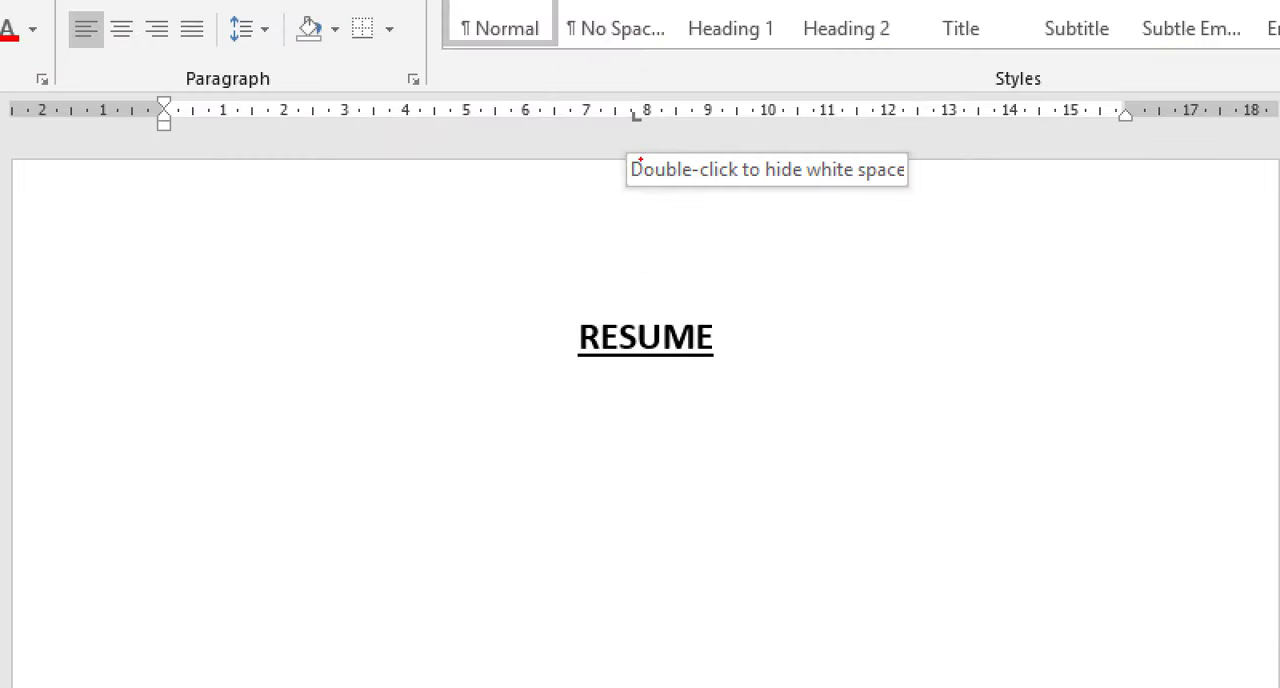
mouse_move(635, 92)
mouse_down()
mouse_move(621, 112)
mouse_move(648, 114)
mouse_up()
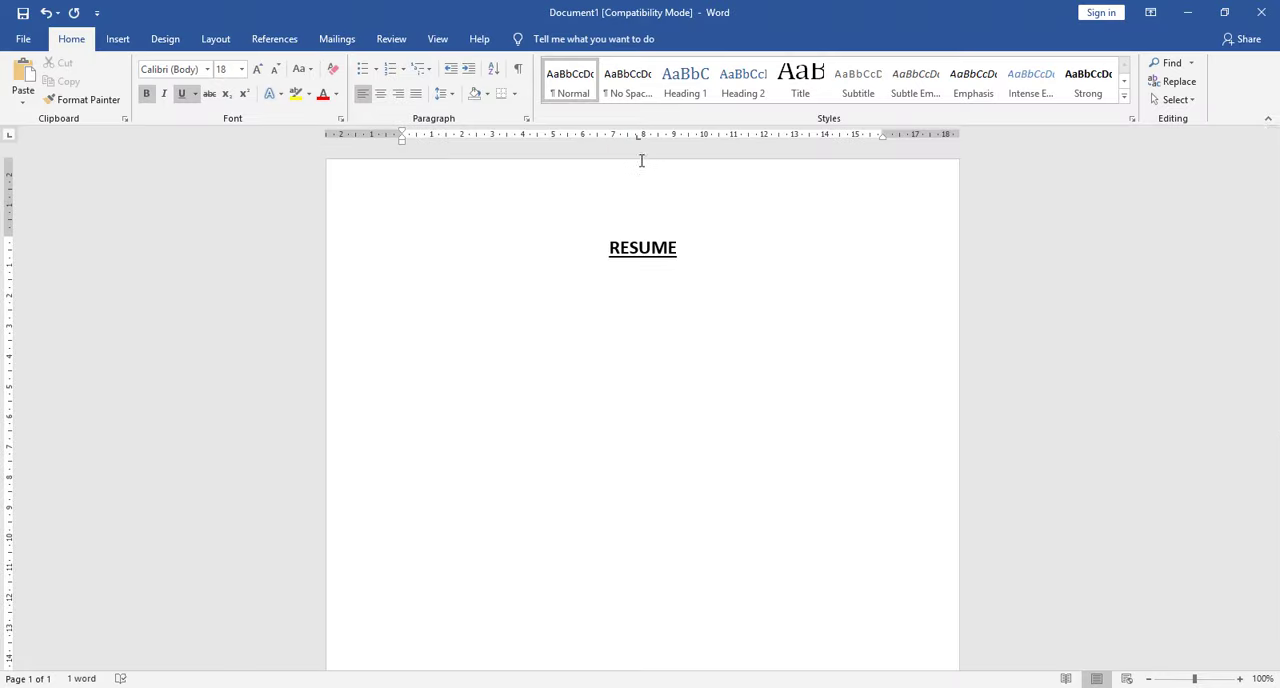
click(638, 139)
drag(640, 145, 648, 146)
click(652, 137)
drag(667, 140, 668, 156)
drag(645, 145, 650, 152)
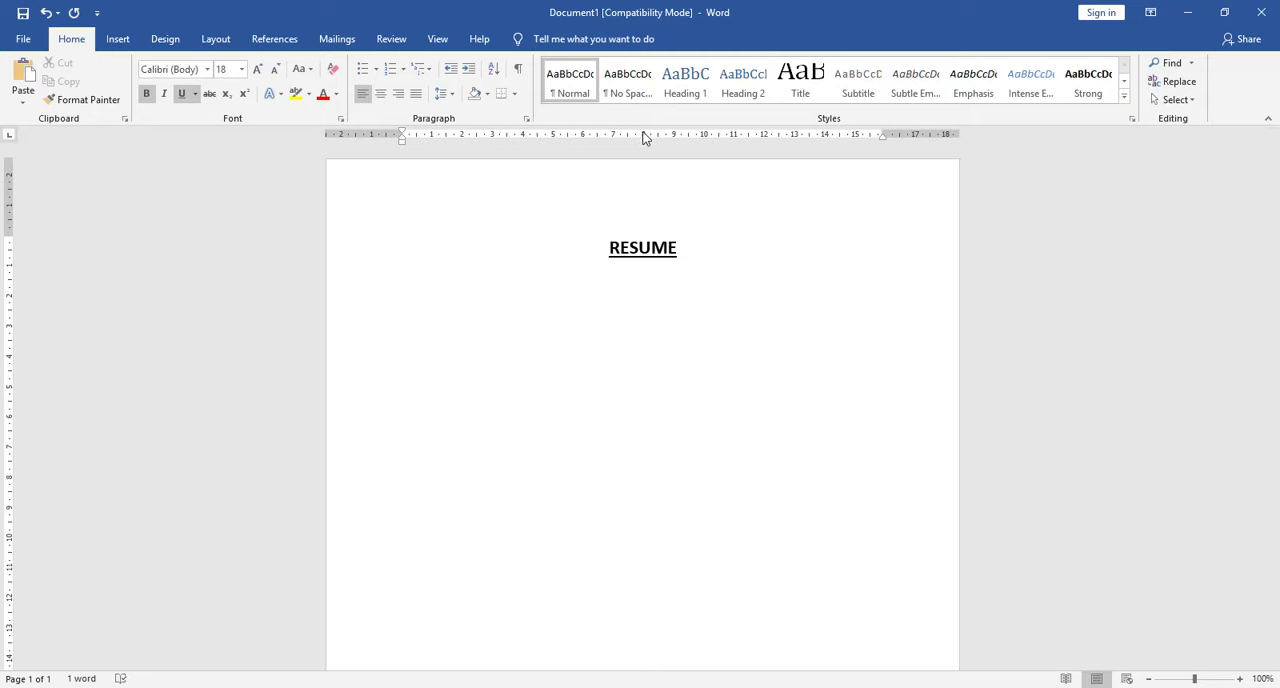
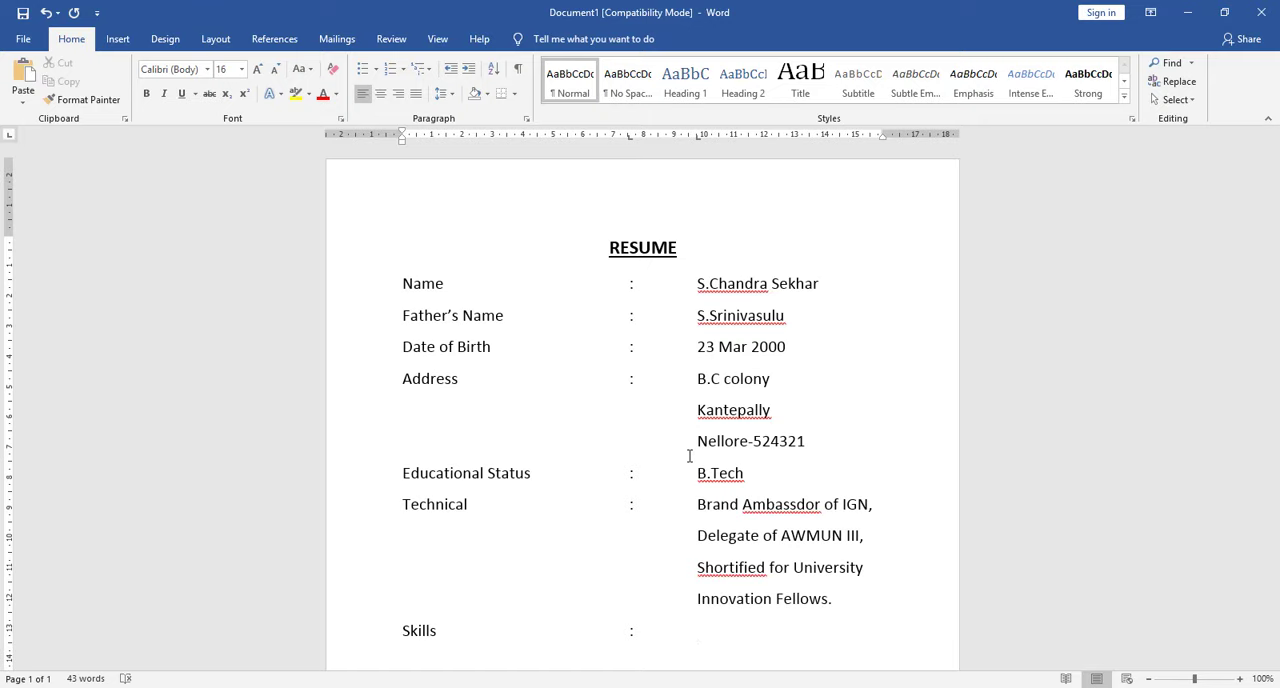
- Fill in the Skills entry with "Leadership ,Negotiation" and a tab-aligned second line "Good Communicator"
text(LEa)
key(BackSpace)
key(BackSpace)
text(eadersship)
key(BackSpace)
key(BackSpace)
key(BackSpace)
key(BackSpace)
key(BackSpace)
text(hip ,Negotiation)
key(Return)
key(Tab)
key(Tab)
text(Good Communicator)
key(Return)
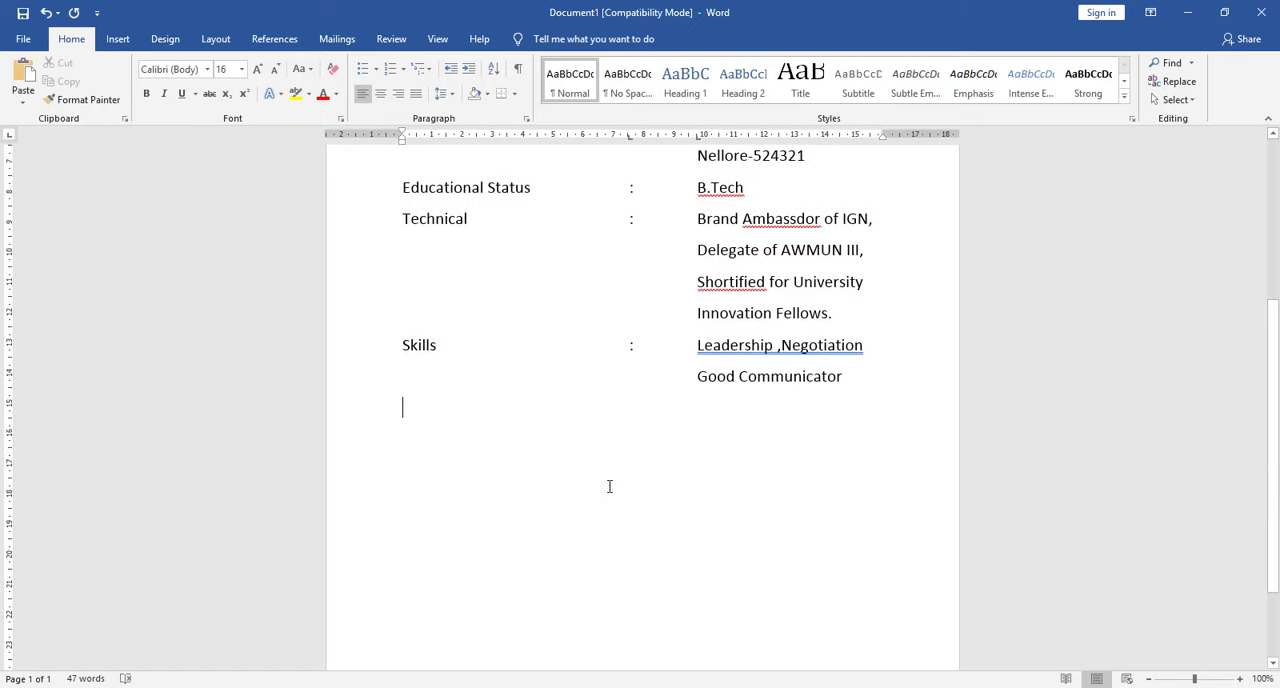
- Add a Computerskills entry with "java ,C,C++,PHP,Python" and a tab-aligned second line "MS-office."
text(Computerskills)
key(Tab)
text(:)
key(Tab)
text(ja)
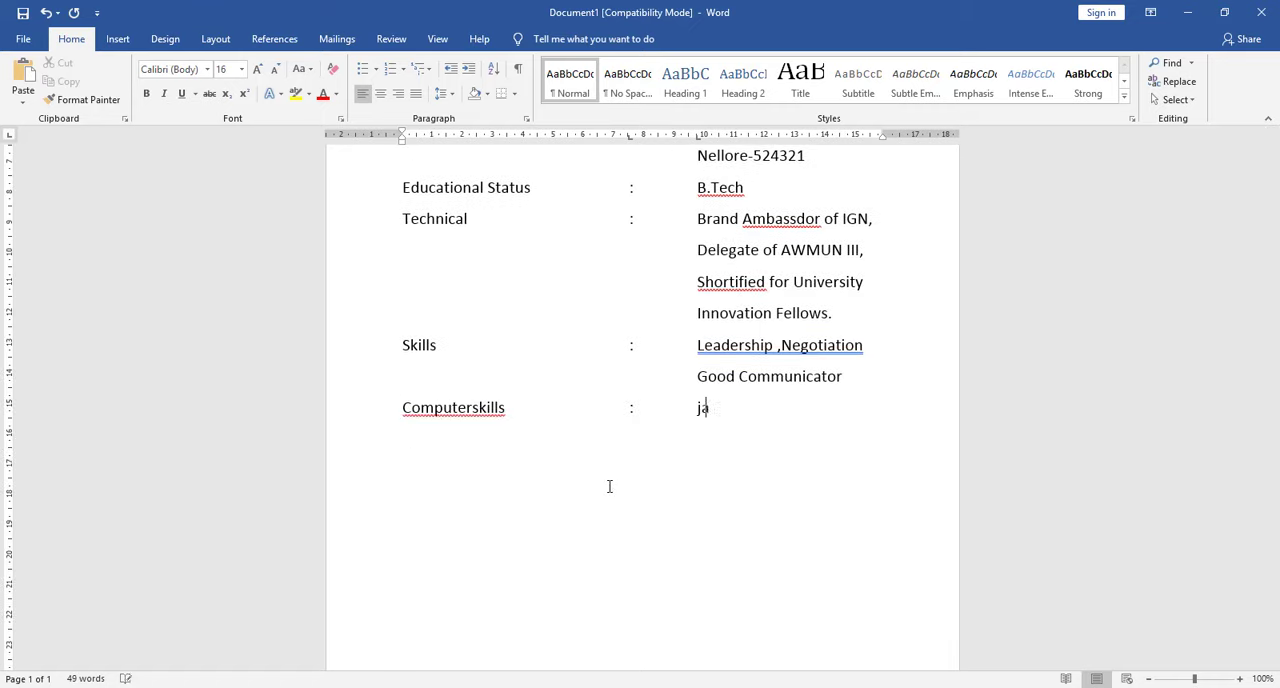
text(va ,C,C++,PHP,PYTH)
key(BackSpace)
key(BackSpace)
key(BackSpace)
text(ython)
key(Return)
key(Tab)
key(Tab)
text(MS)
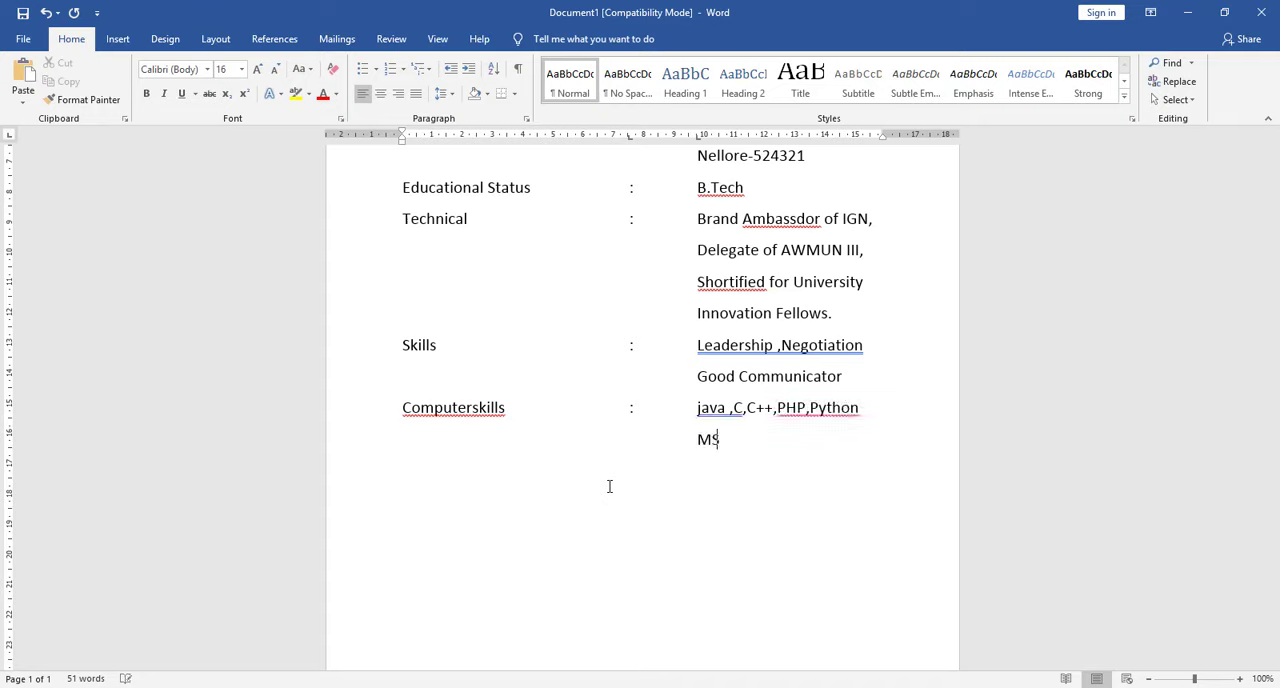
text(-office.)
key(Return)
- Add a Language entry with a tab-aligned colon and the value "Telugu,English,Hindi"
text(Language)
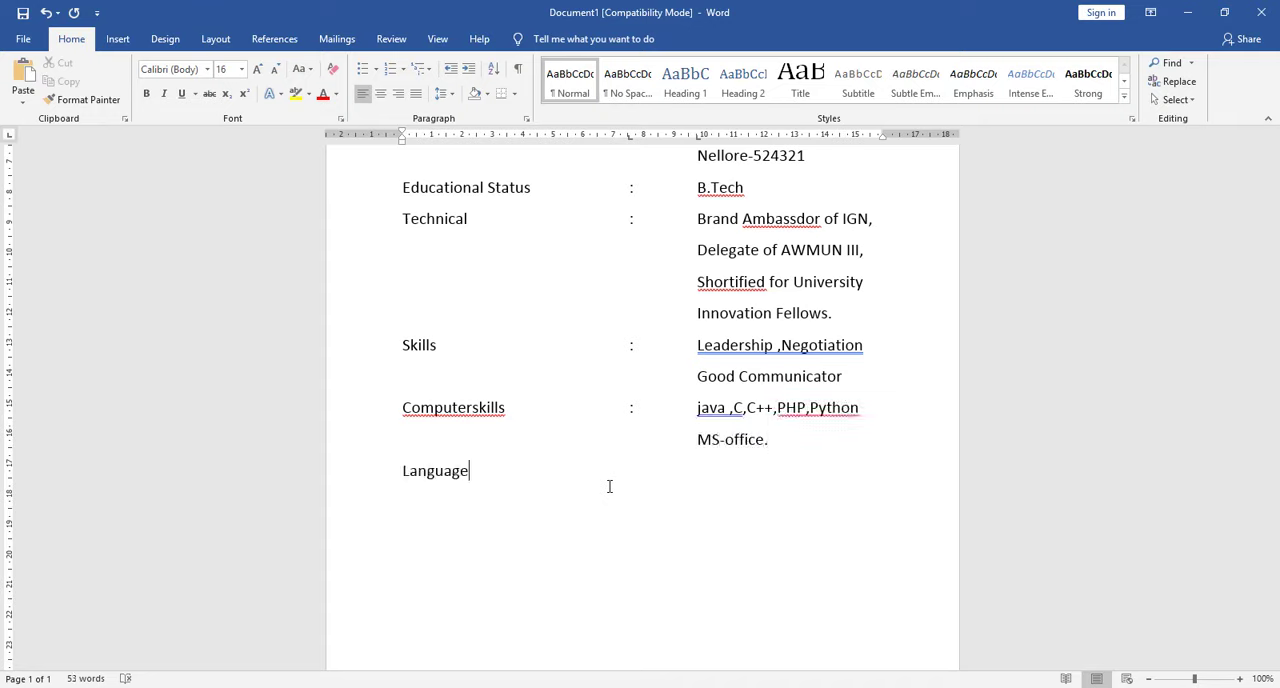
text( :)
key(BackSpace)
key(BackSpace)
key(Tab)
text(Telugu,English,Hindi)
key(Return)
- Add an Experience entry with "1 year as a web designer" and a tab-aligned second line "At satelugutechzone"
text(Experience)
key(Tab)
text(:)
key(Tab)
text(Conte)
key(BackSpace)
key(BackSpace)
key(BackSpace)
key(BackSpace)
key(BackSpace)
text(1 year as a web s)
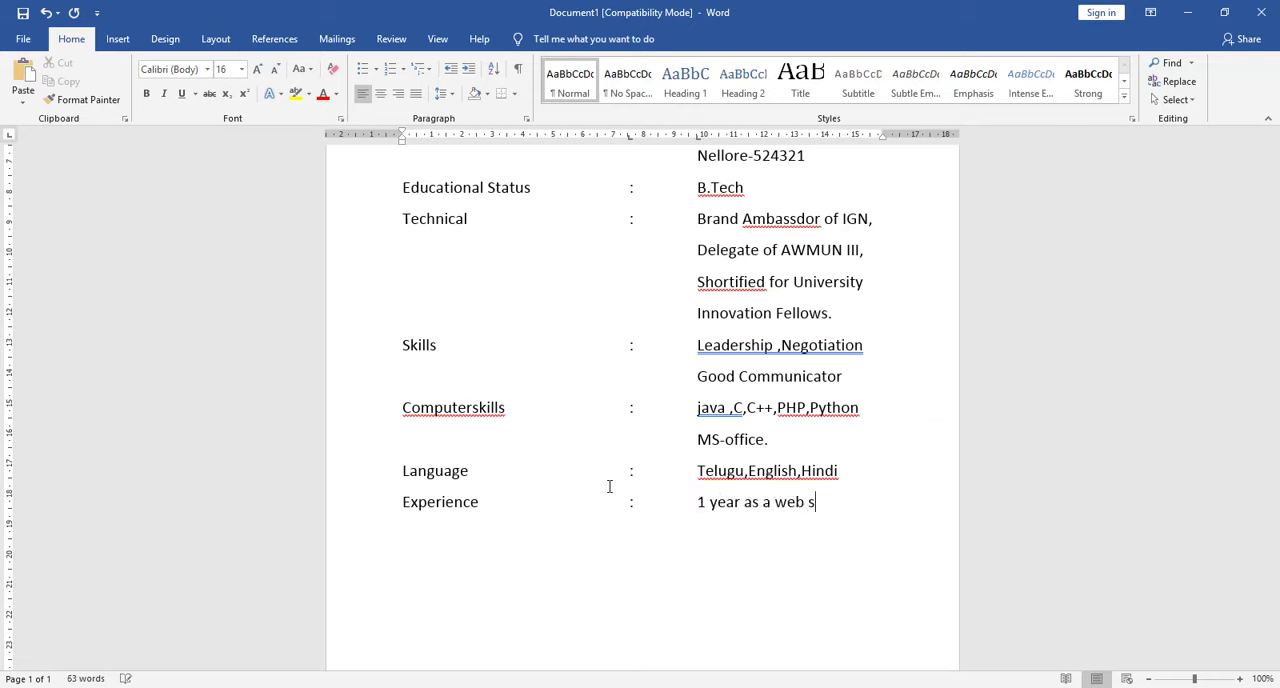
key(BackSpace)
text(designer)
key(Return)
key(Tab)
key(Tab)
text(At satelugutechzone)
key(Return)
- Add a Present work entry with a colon and the value "Content Creator at Youtube"
text(Pre)
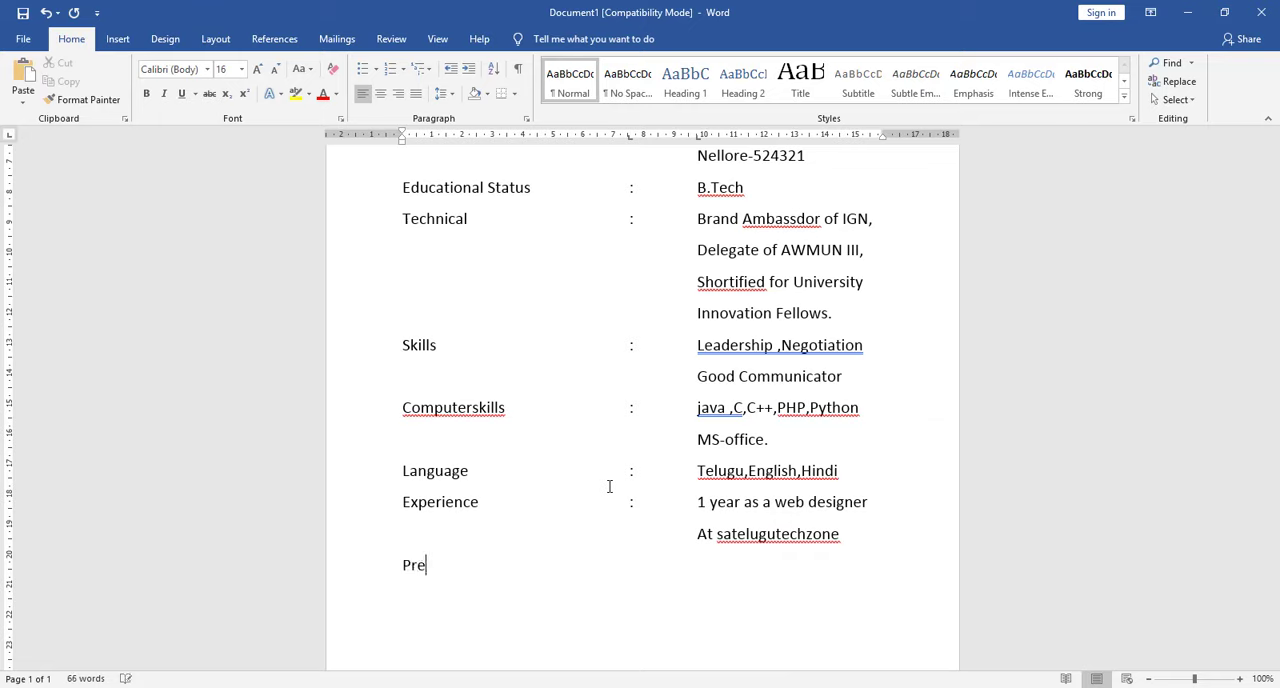
text(sent work)
key(Tab)
key(Tab)
text(:)
- Align the Present work entry's colon and value with the columns above, moving "Youtube." to a second line in the value column
key(Tab)
text(Content Creator at Youtube)
key(Home)
key(Tab)
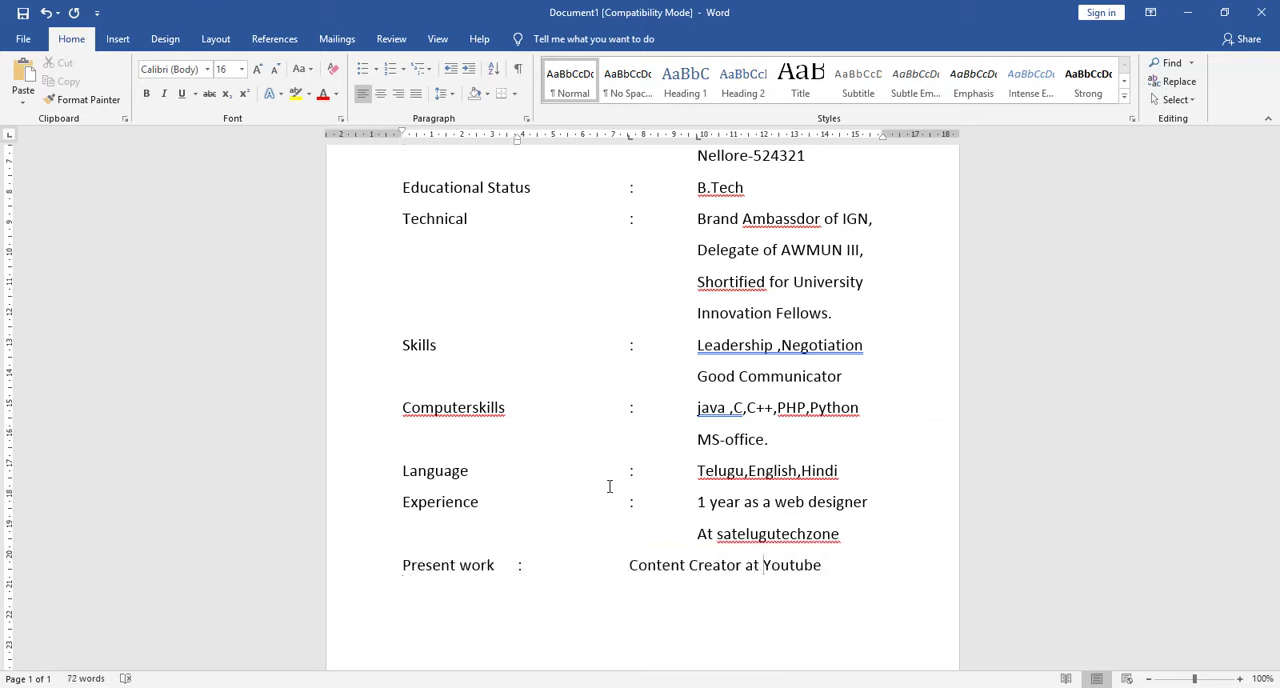
key(Return)
key(Up)
key(Right)
key(Right)
key(Right)
key(Right)
key(Right)
key(Right)
key(Right)
key(Right)
key(Right)
key(Right)
key(Right)
key(Right)
key(Right)
key(Tab)
key(Down)
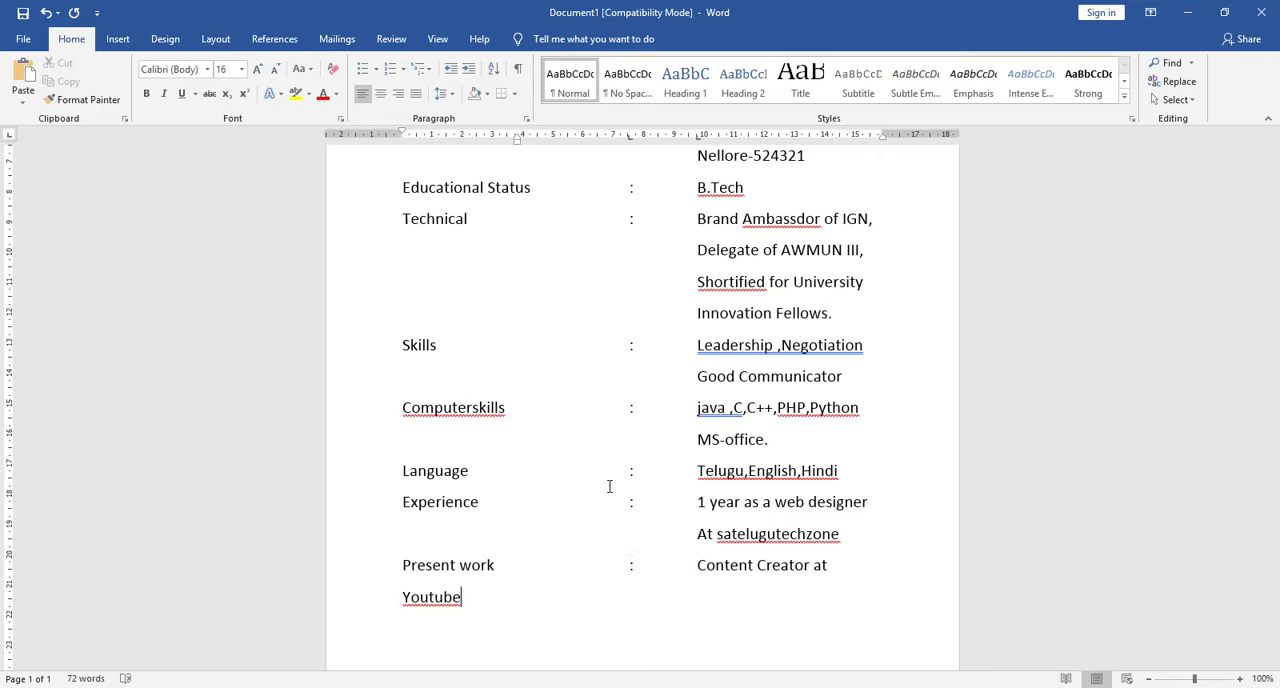
key(Home)
key(Tab)
key(Tab)
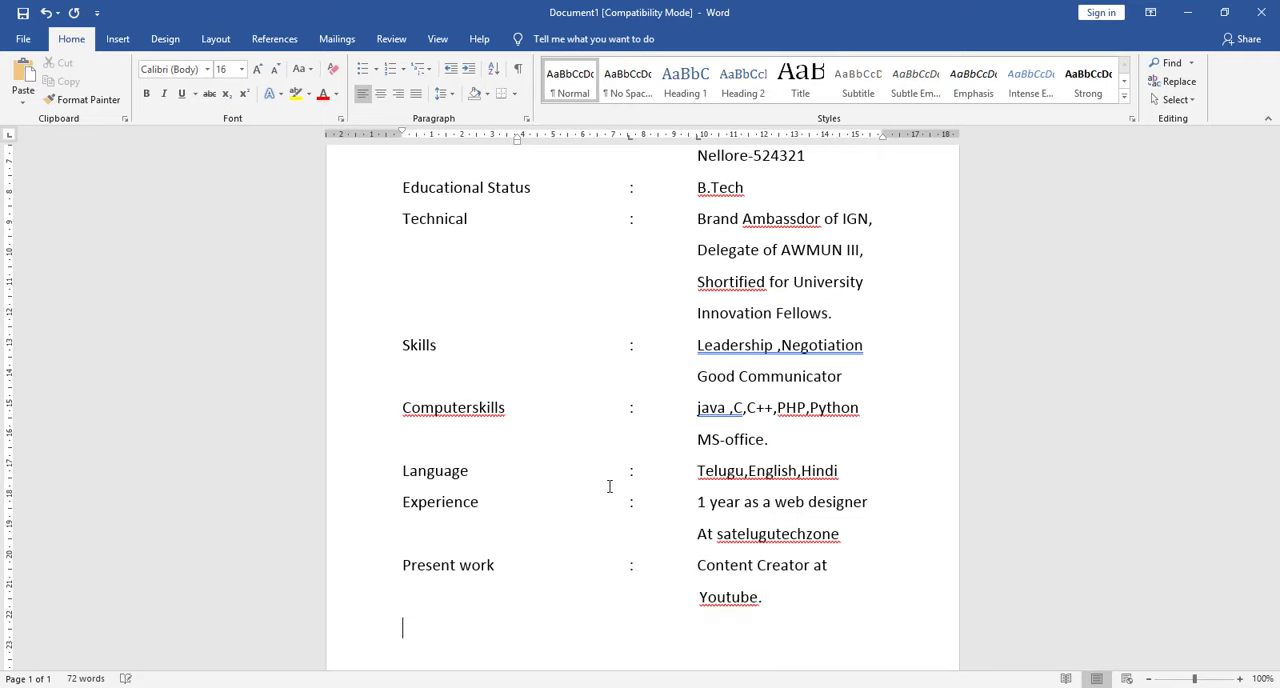
- Leave a blank line below the Present work entry and enter the label "Place"
scroll(908, 414, up, 5)
scroll(907, 414, down, 7)
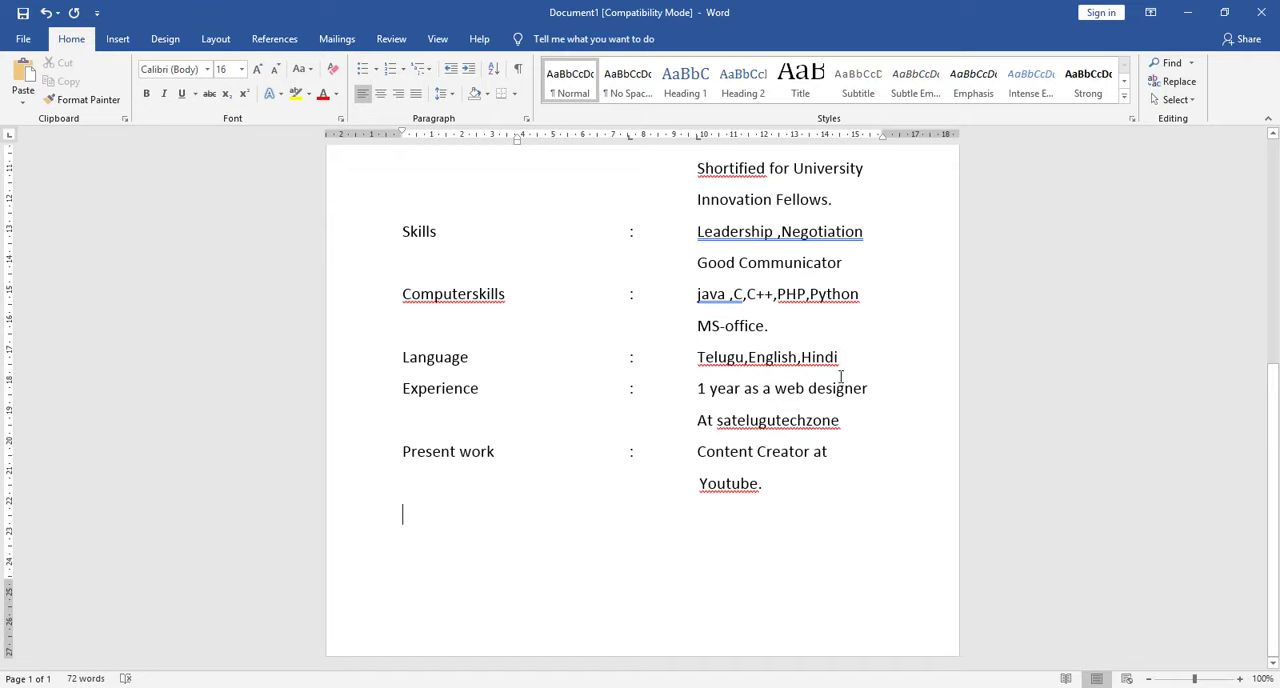
scroll(689, 300, up, 5)
scroll(537, 494, down, 5)
key(ctrl+Return)
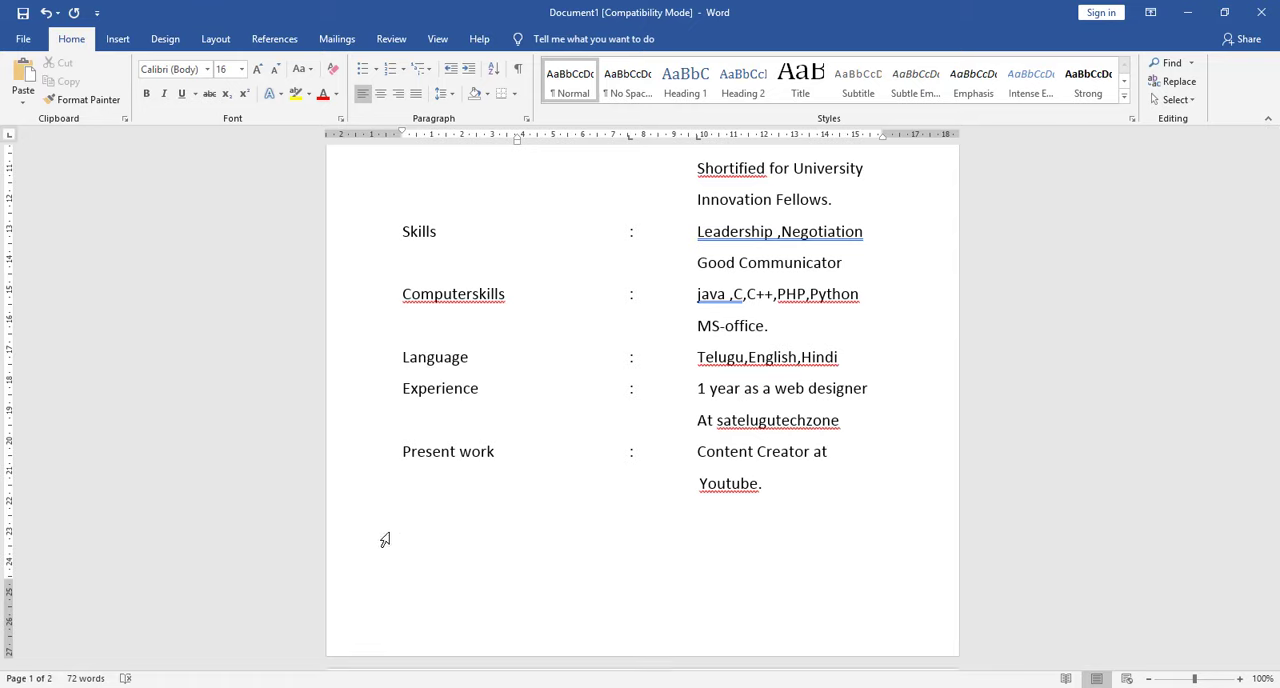
text(Place)
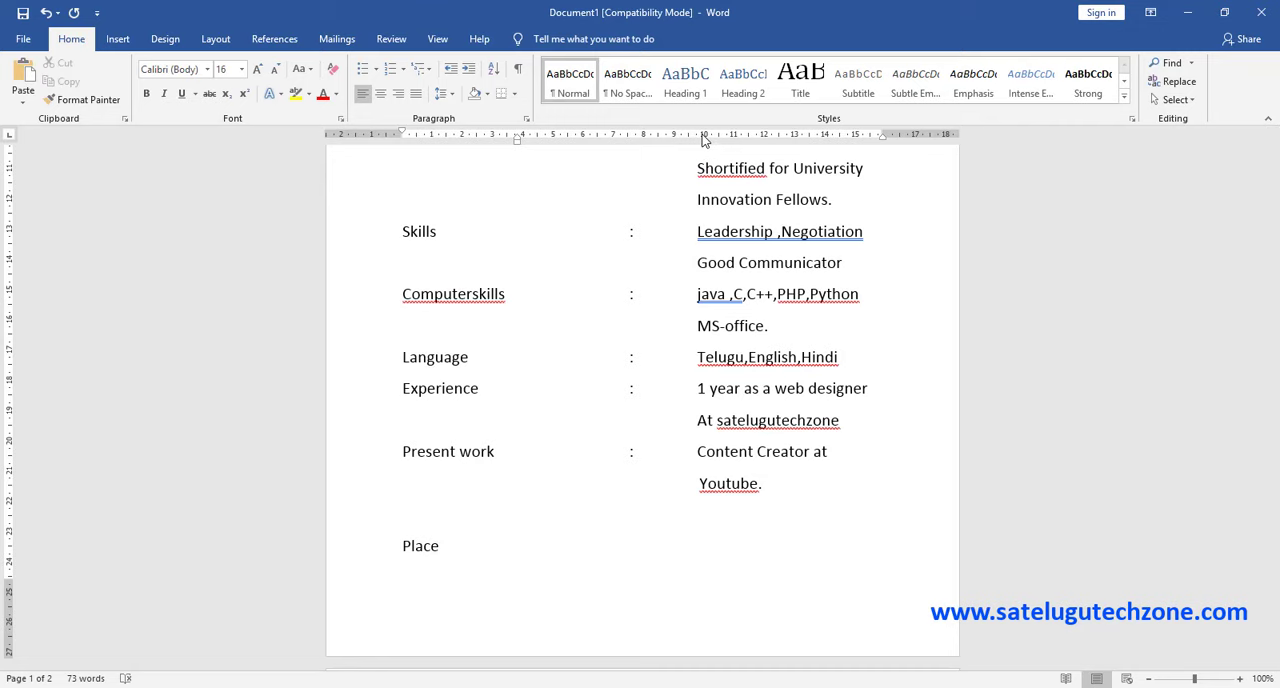
- Complete the Place line with a tab-aligned colon and "Nellore", using tab stops at about 2.3 cm and 3.5 cm
scroll(665, 420, up, 1)
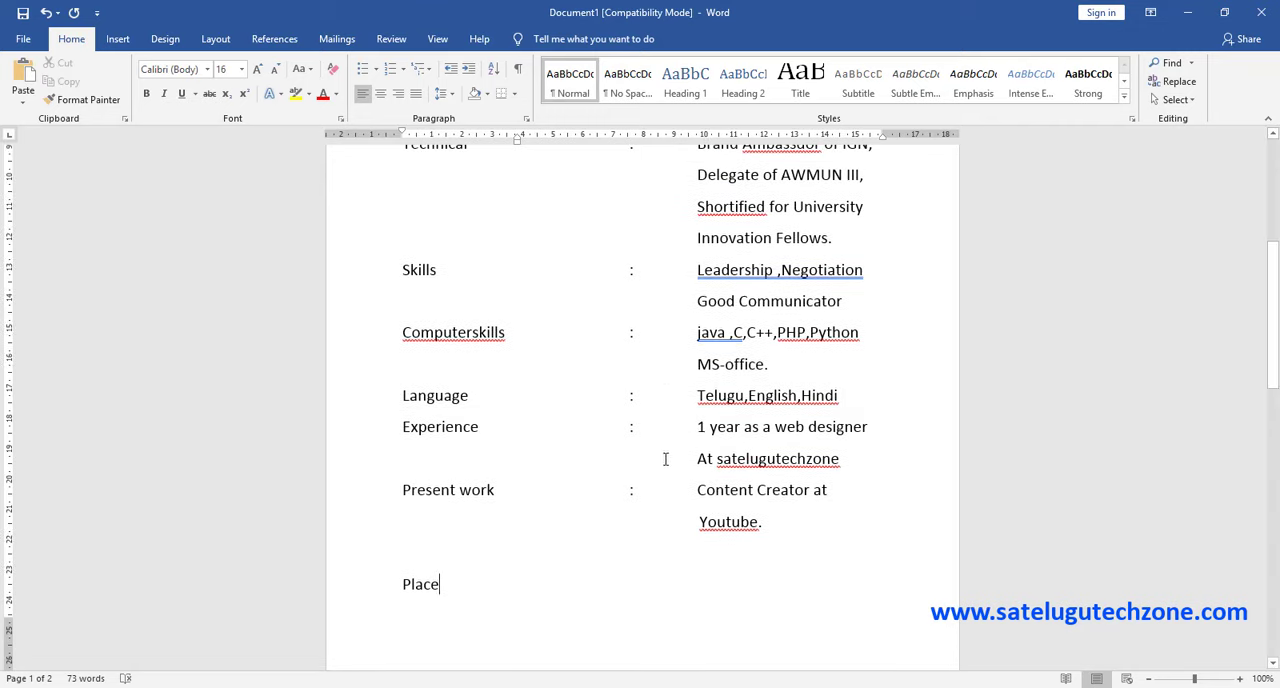
click(640, 478)
click(641, 495)
click(449, 583)
key(Tab)
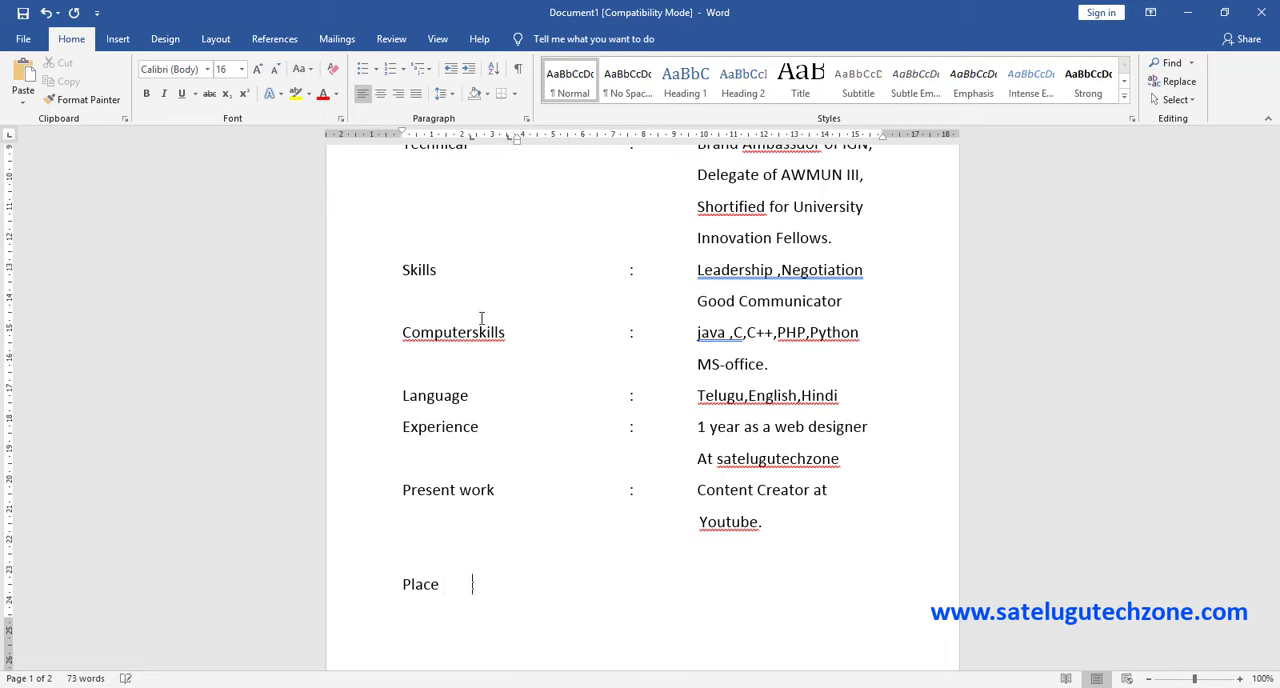
text(:)
key(Tab)
text(Nellor)
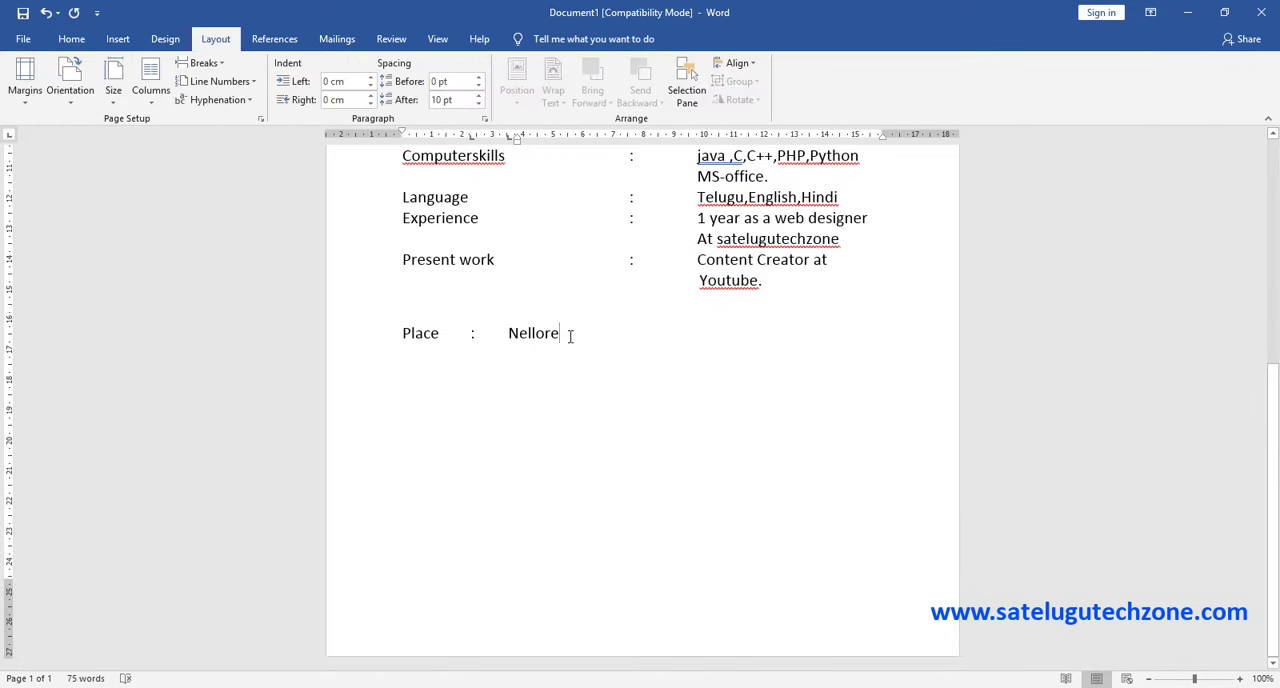
- Add the label "Date" with a tab-aligned colon on a new line below Place
key(Return)
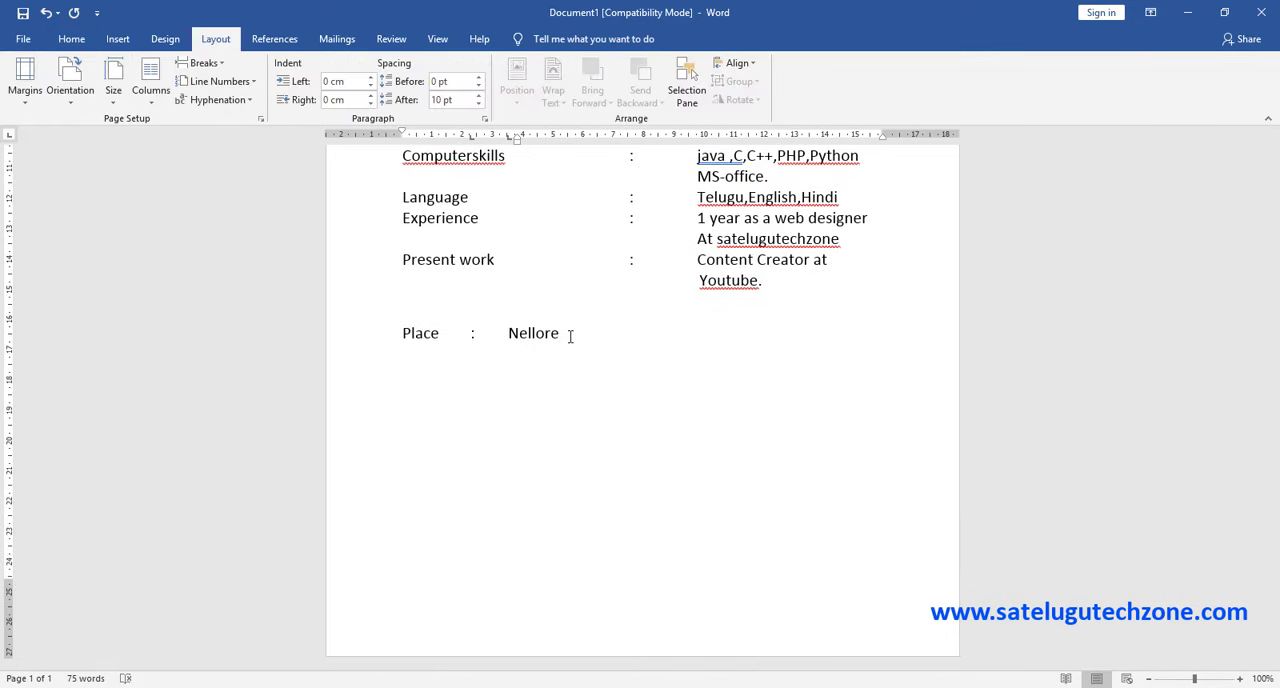
text(Date :)
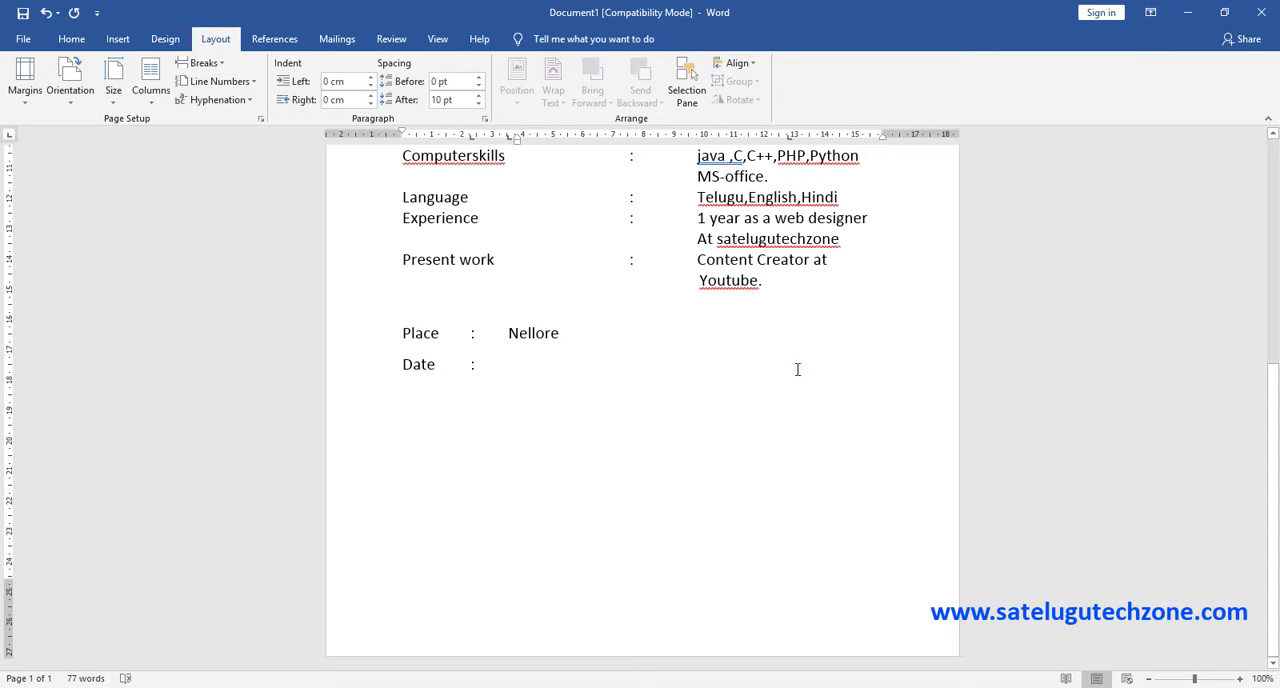
- Move the Date line's far tab stop to about 11 cm and enter the applicant's name there in bold within parentheses
drag(790, 136, 745, 138)
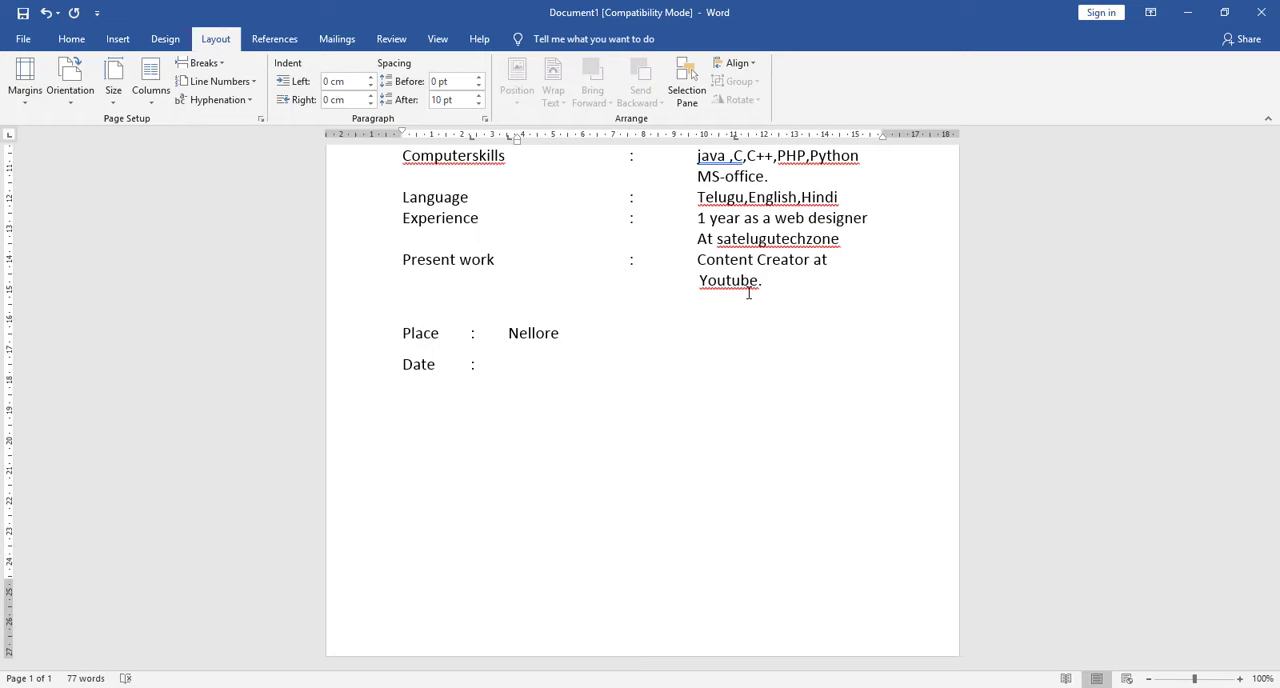
key(ctrl+b)
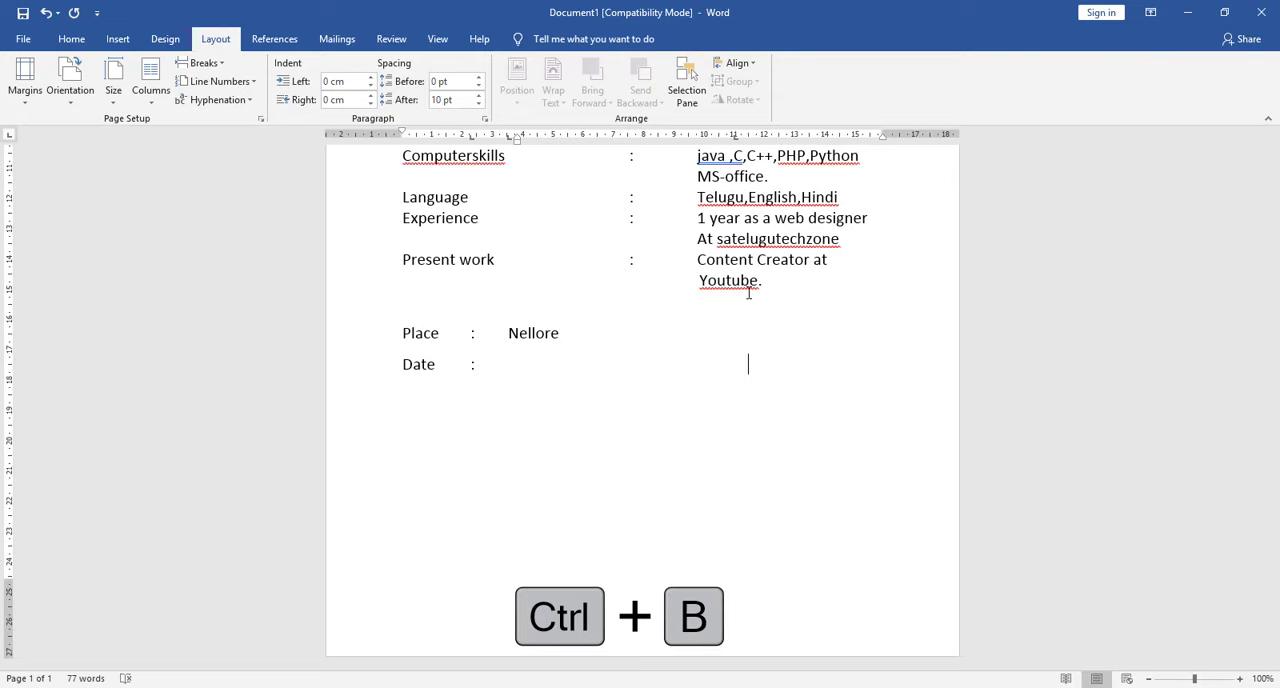
text((S.chandra )
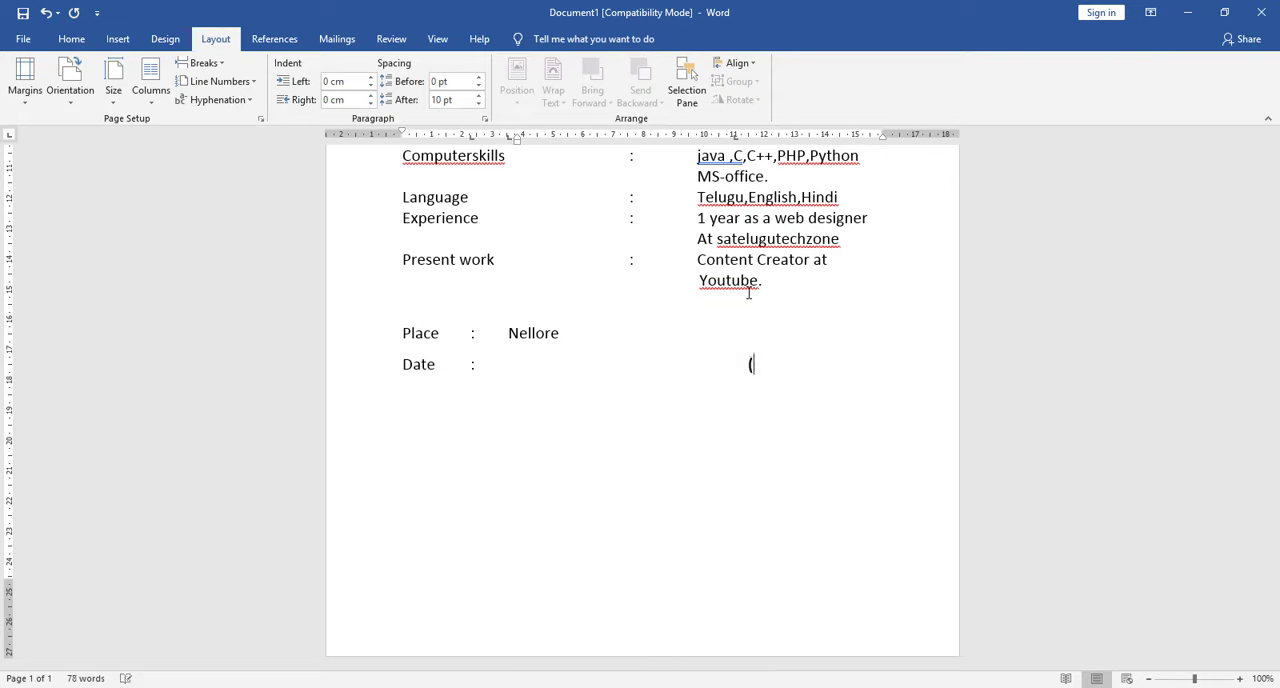
text(Se)
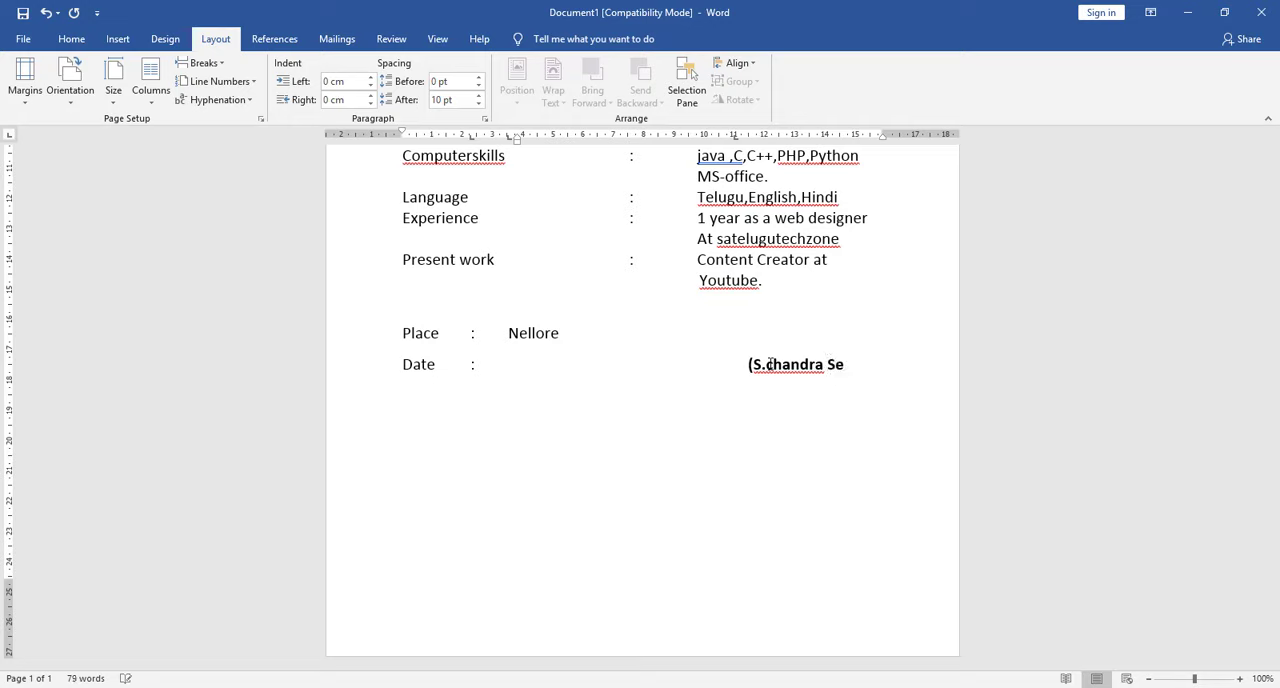
text(khar))
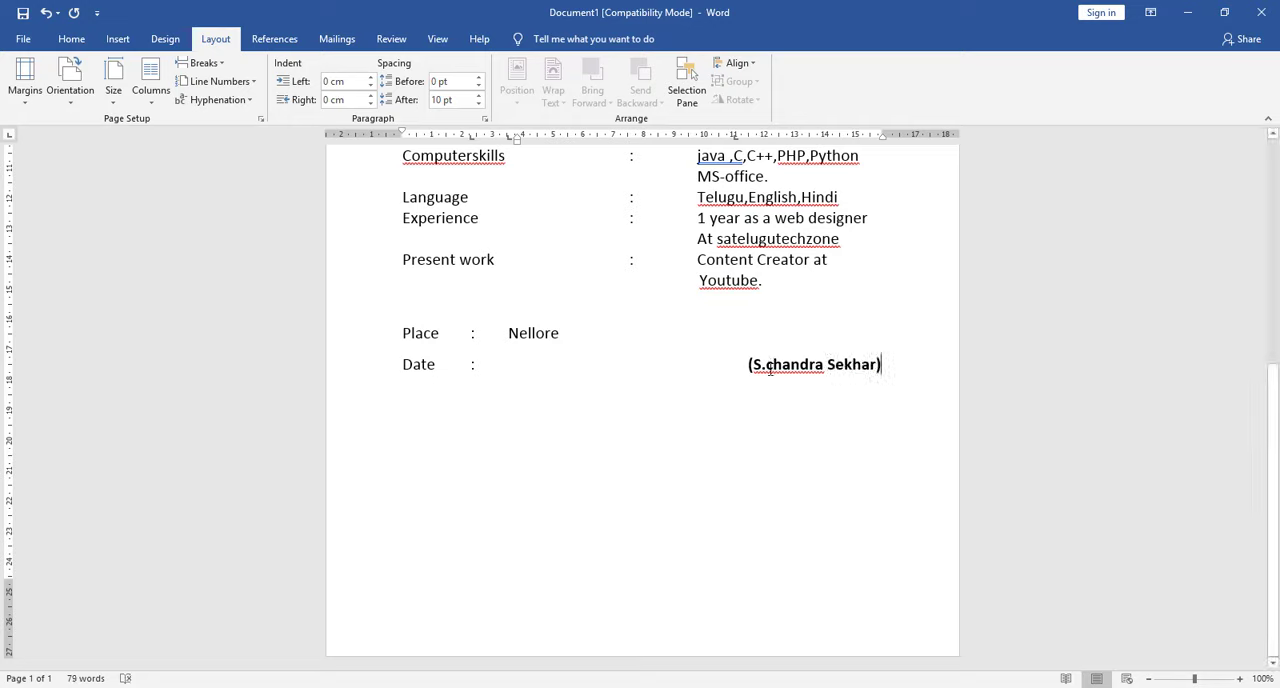
- Set the line spacing of all text below the RESUME heading to 1.5
scroll(811, 366, up, 6)
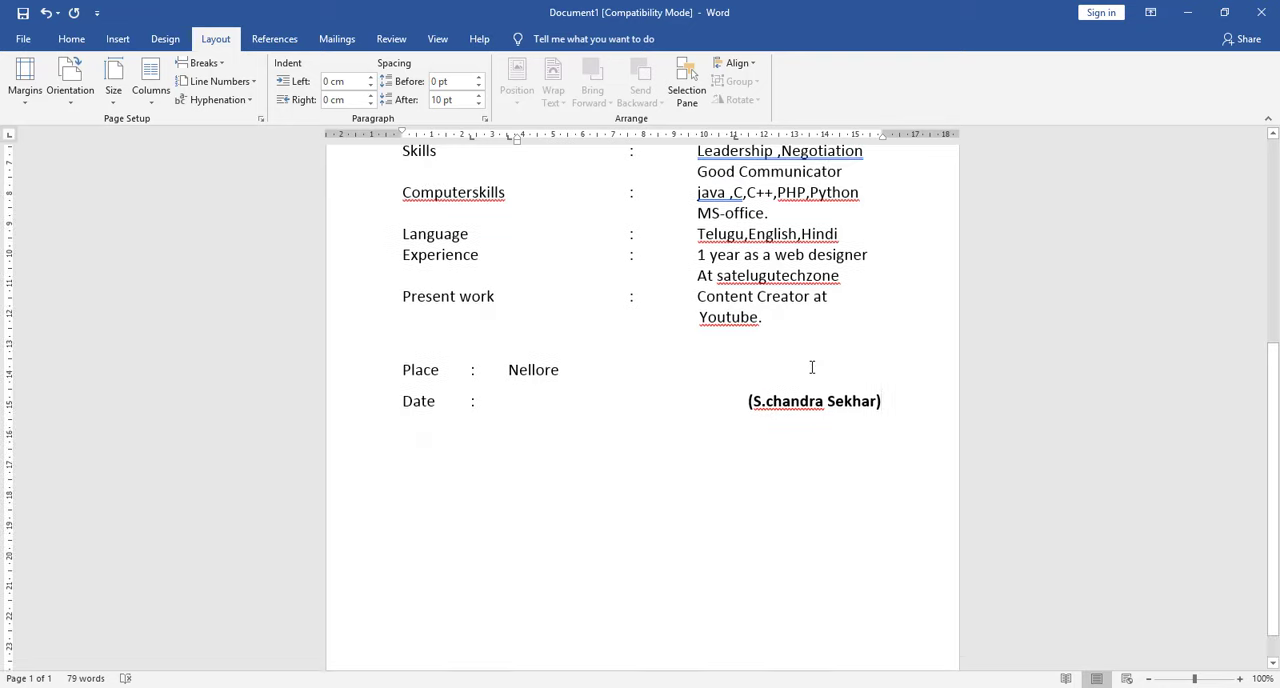
scroll(811, 366, down, 1)
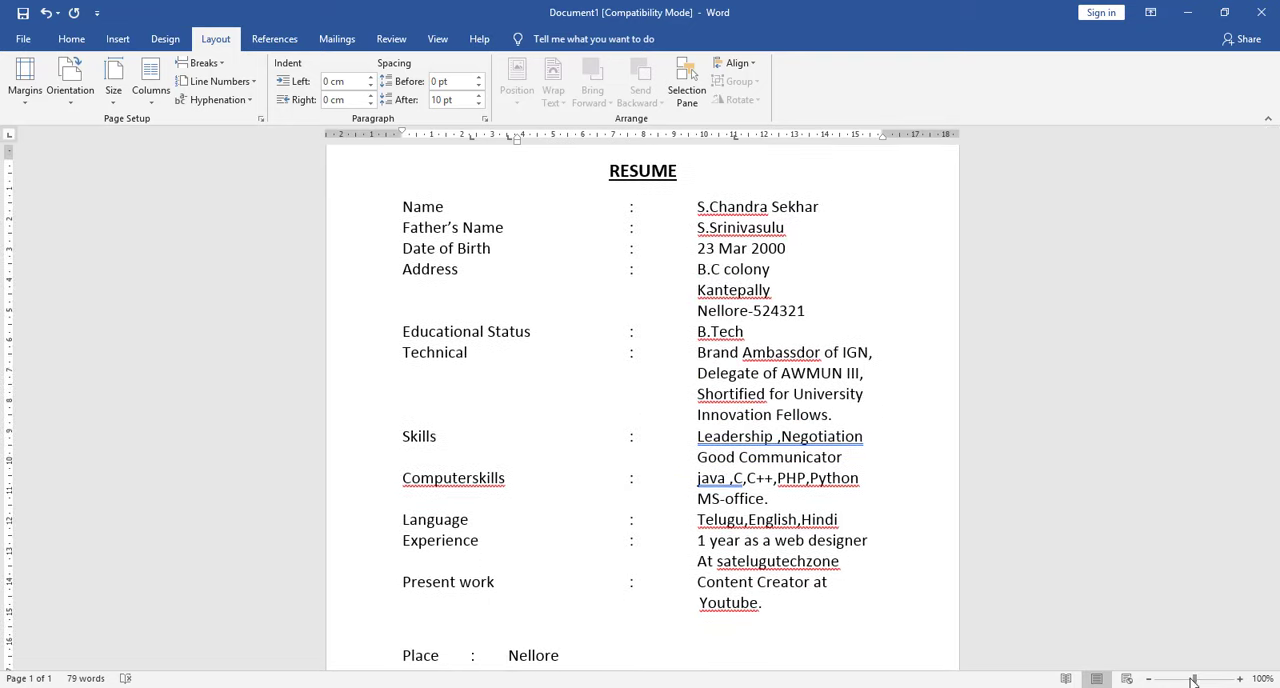
click(1149, 680)
click(1149, 680)
click(1149, 680)
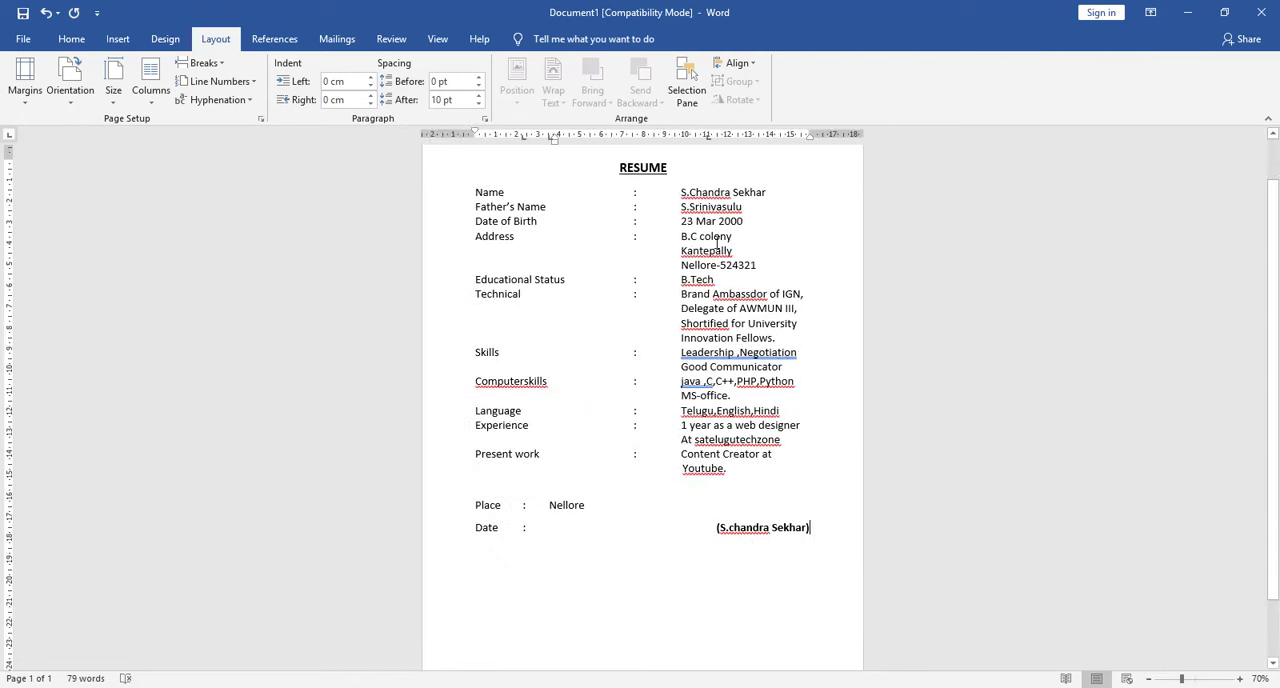
drag(814, 534, 474, 190)
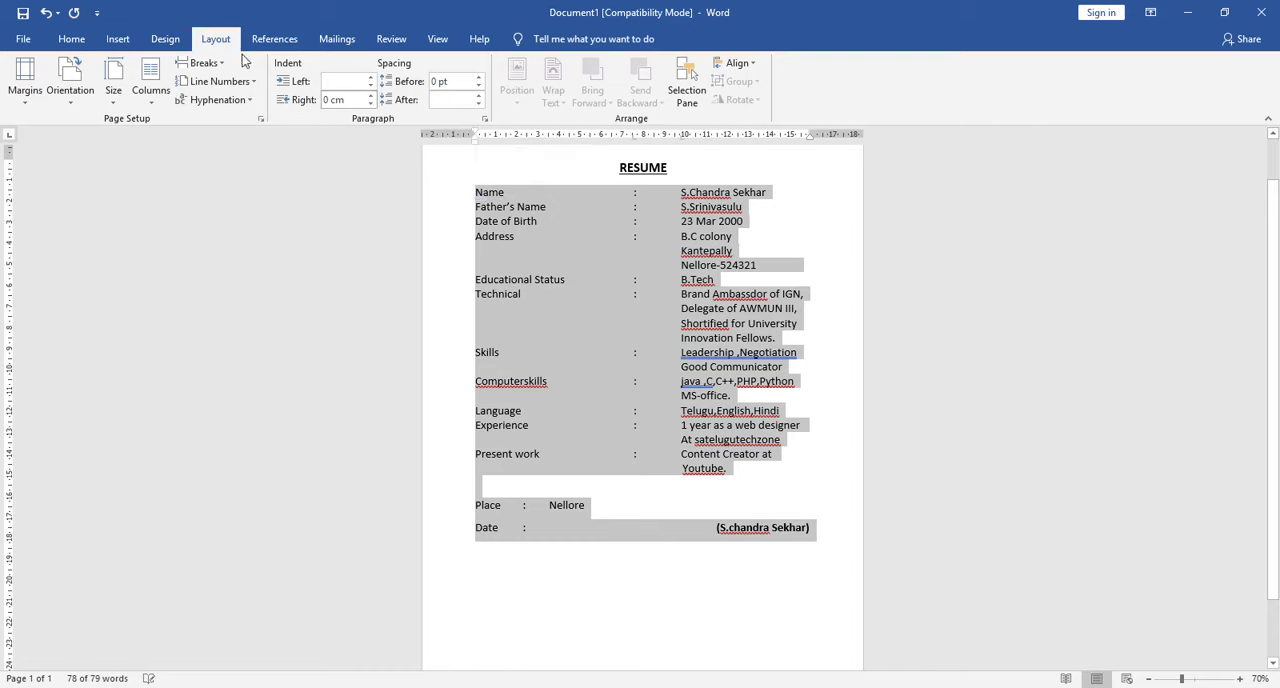
click(66, 39)
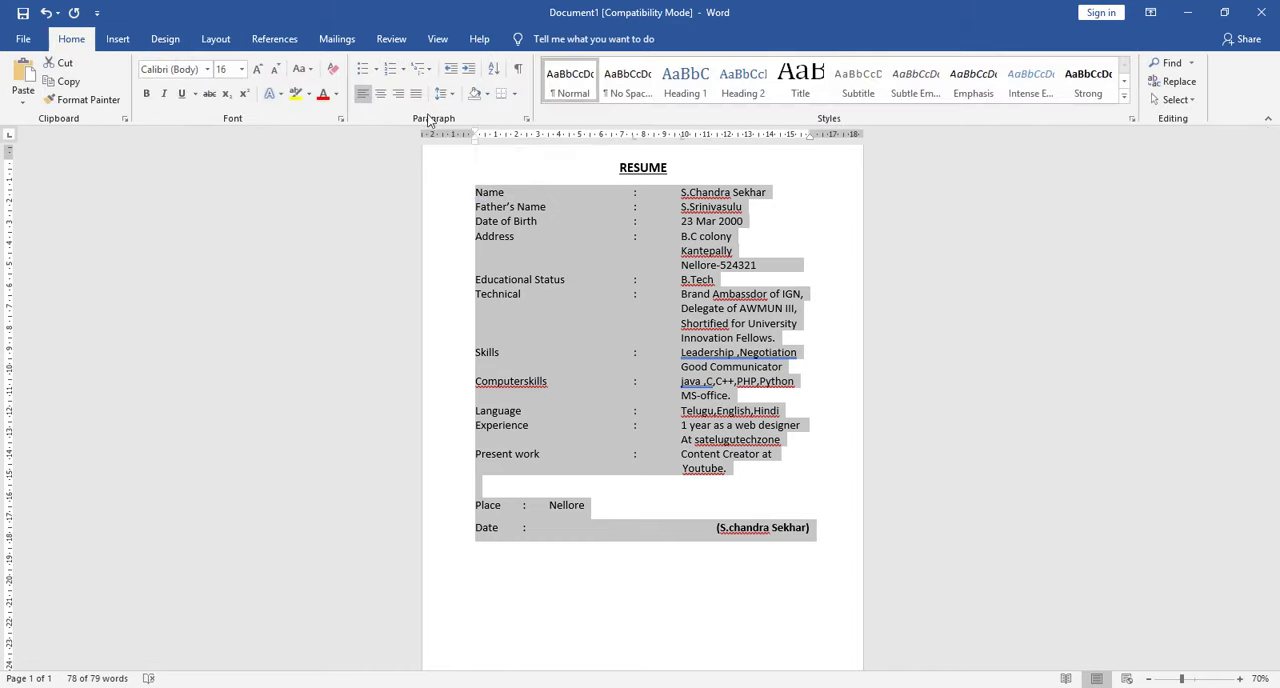
click(448, 92)
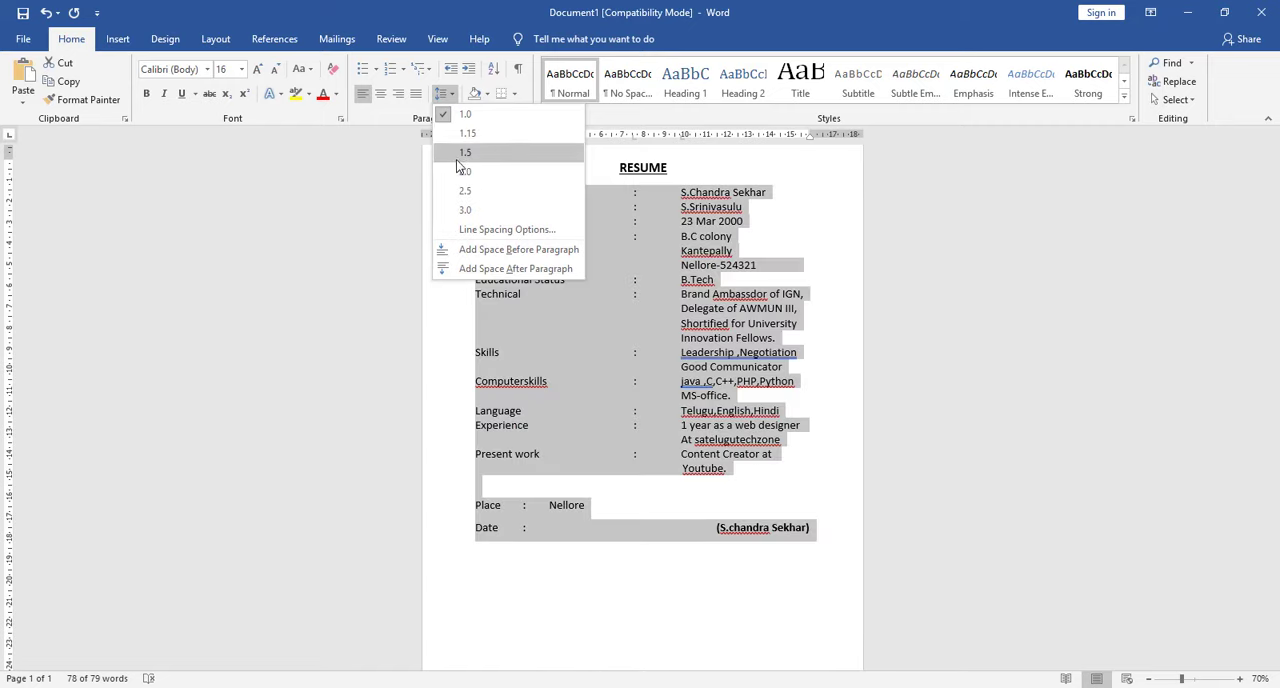
click(456, 155)
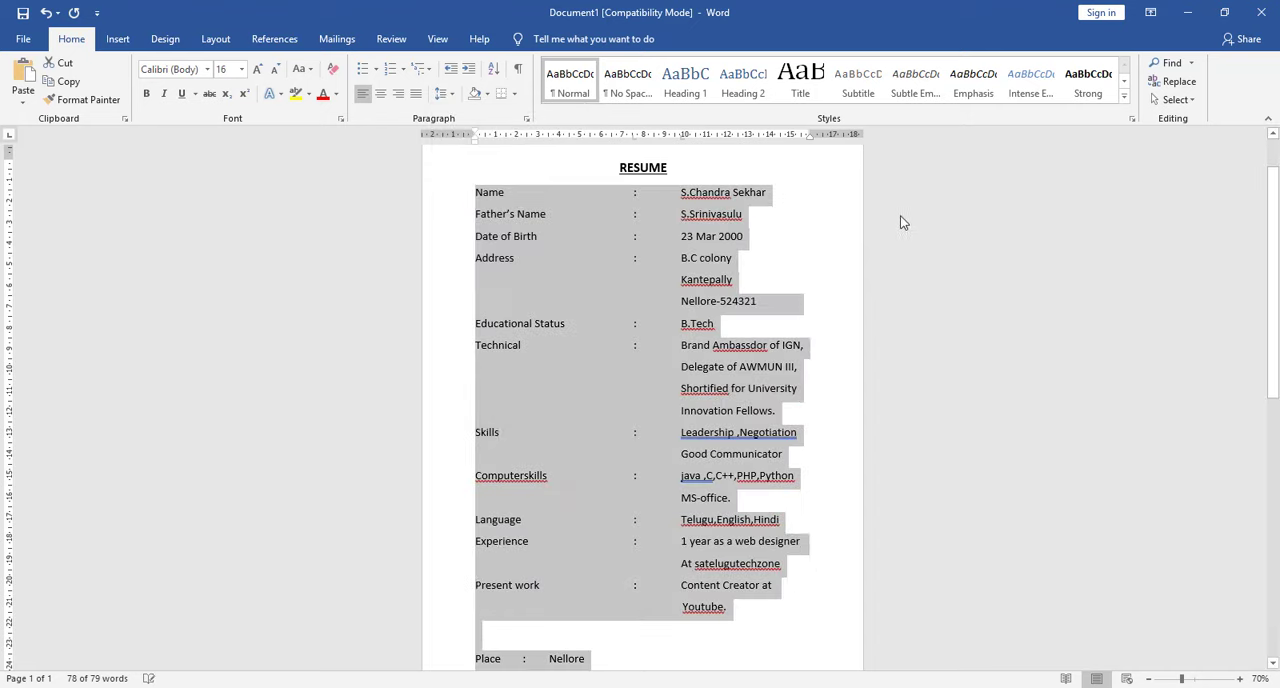
scroll(910, 226, down, 4)
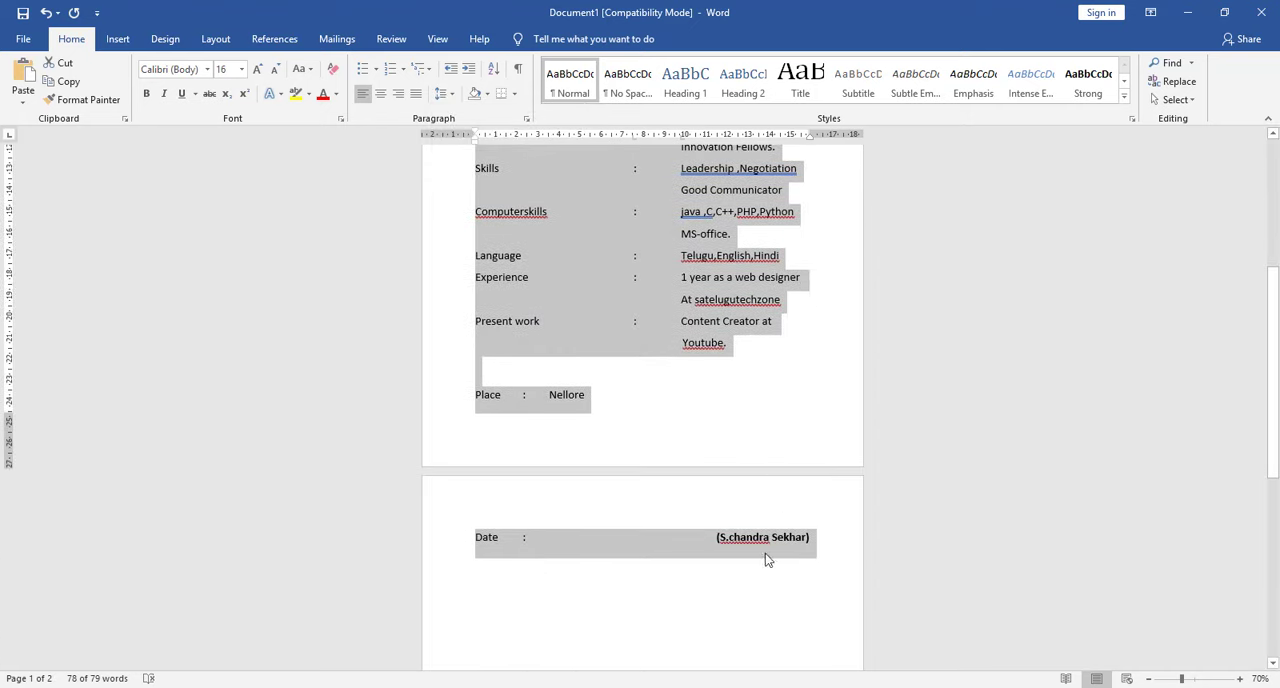
- Set the line spacing of all text below the RESUME heading to 1.15
scroll(506, 403, up, 5)
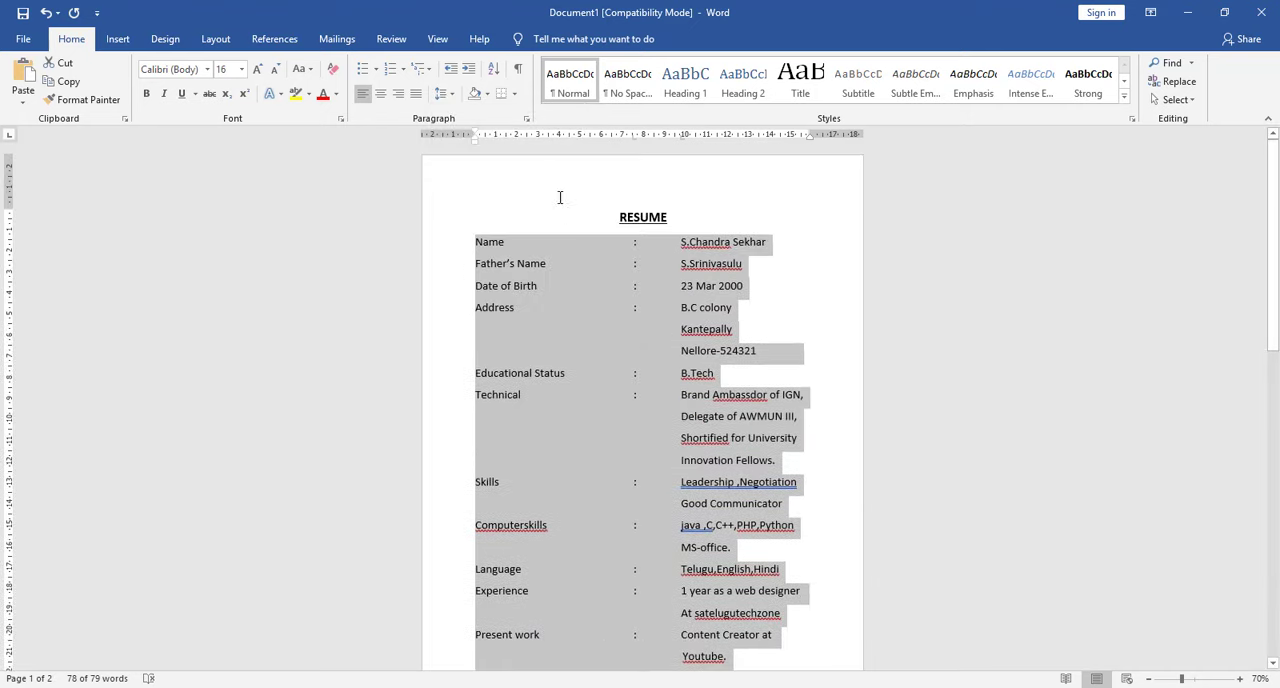
click(487, 94)
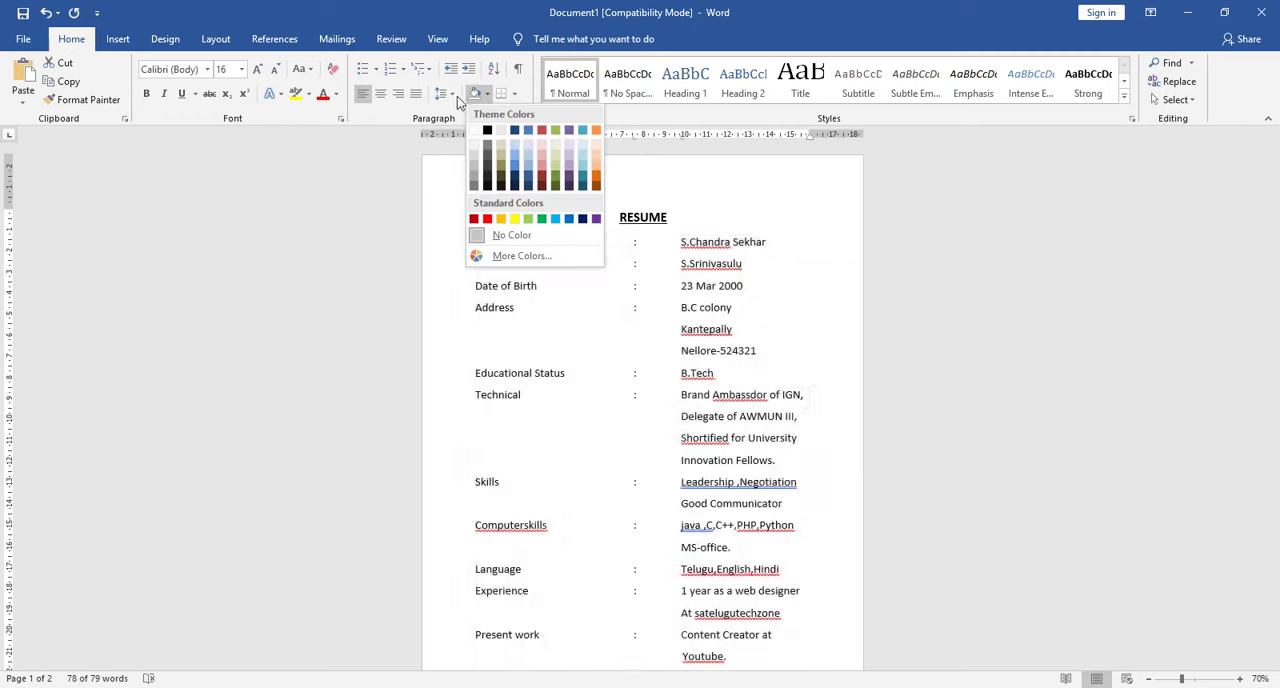
click(452, 93)
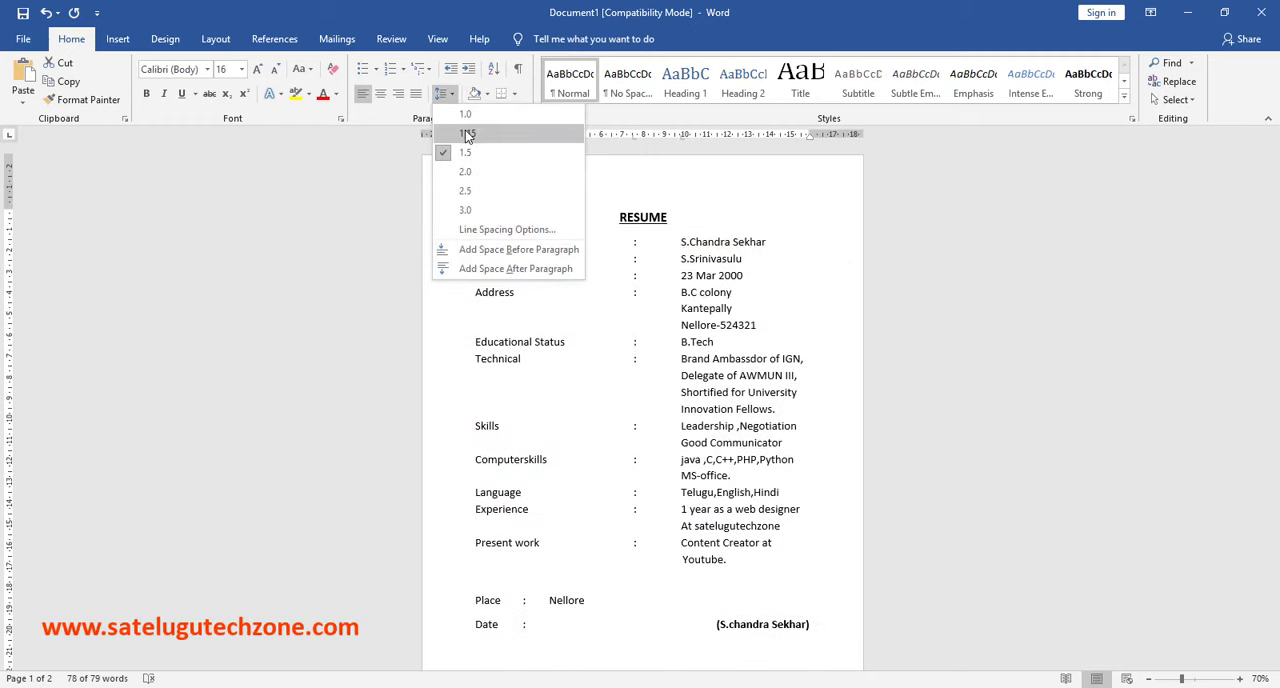
click(468, 135)
- Set the line spacing of only the Date of Birth line to 1.5
click(775, 280)
scroll(790, 280, down, 2)
scroll(811, 280, up, 2)
click(448, 95)
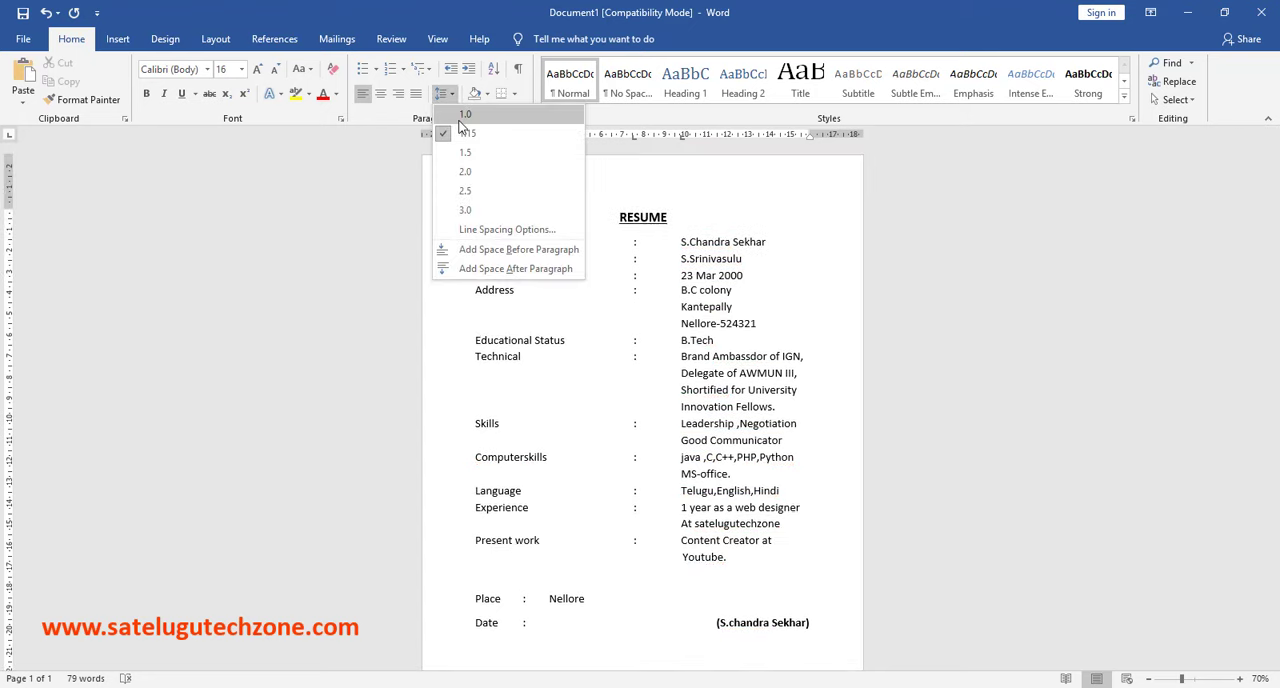
click(477, 156)
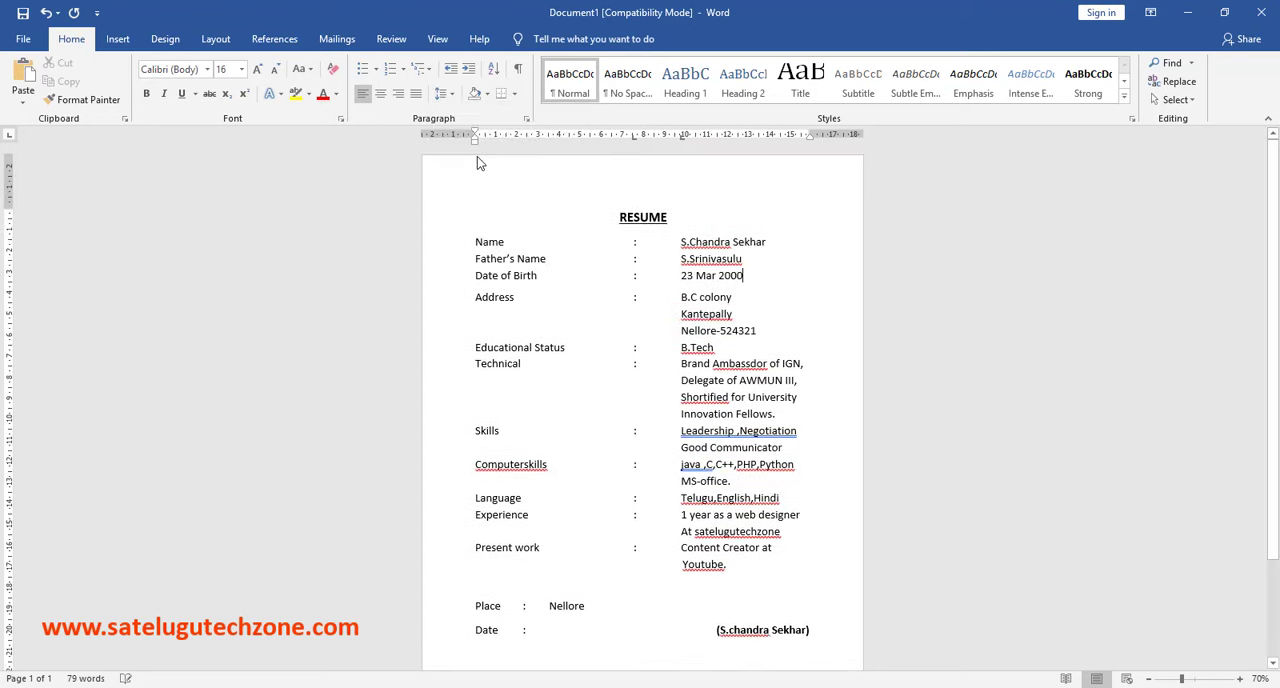
- Ignore all spelling flags for the words "Shortified" and "Ambassdor" in the Technical entry
scroll(962, 249, down, 2)
click(757, 492)
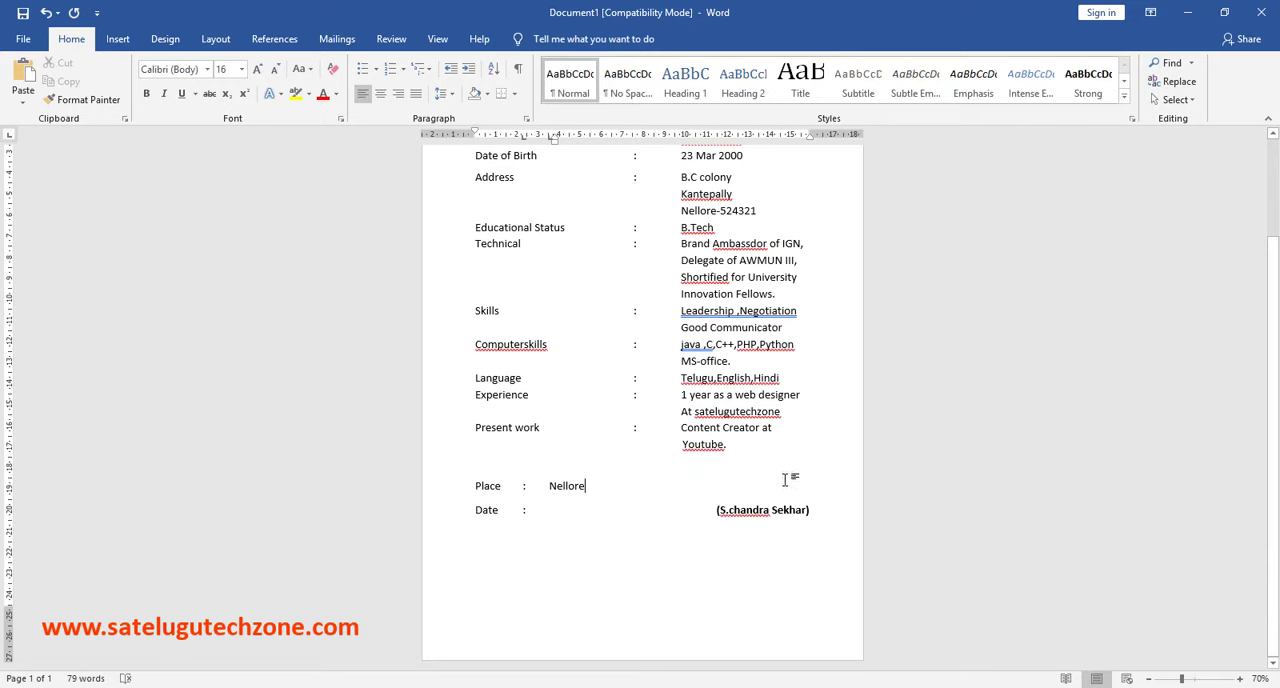
scroll(662, 340, up, 2)
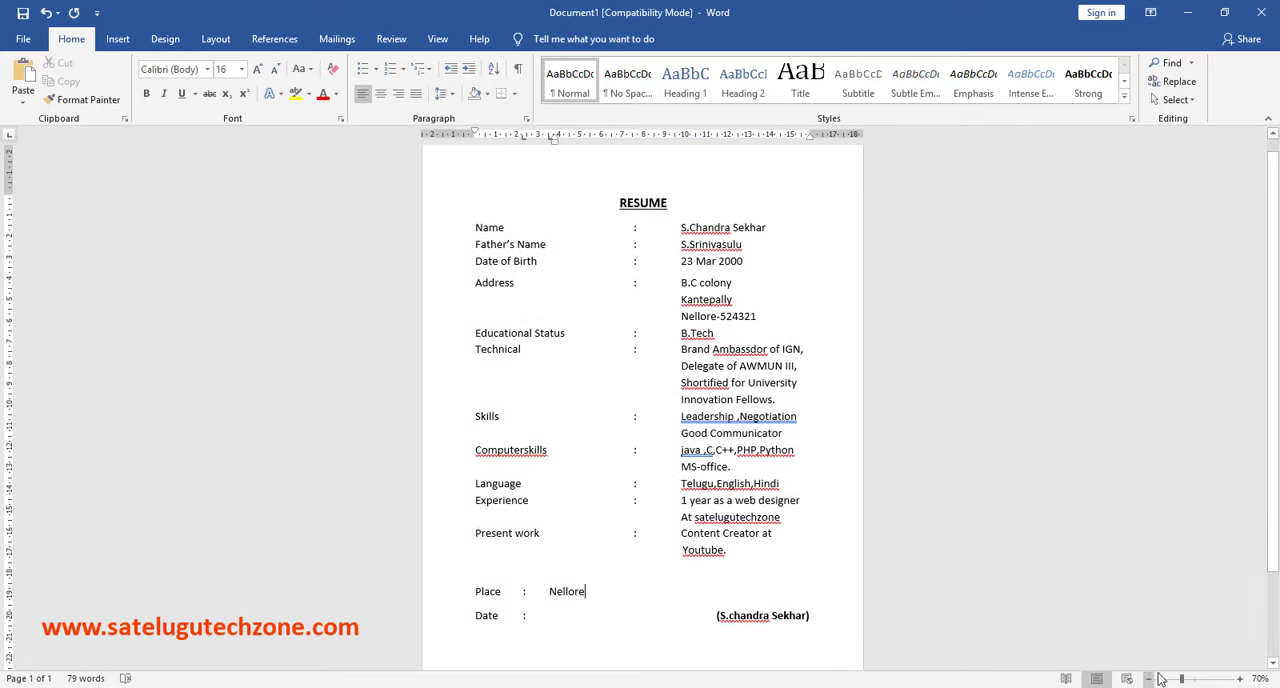
drag(1181, 679, 1193, 679)
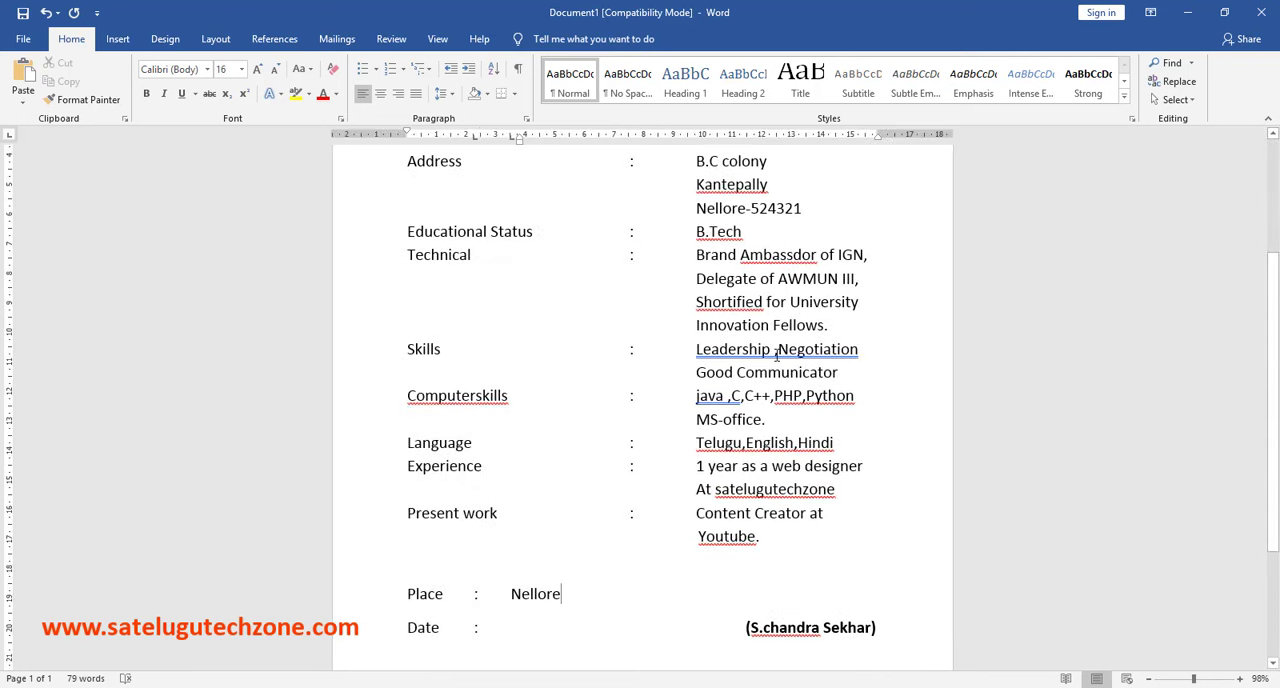
right_click(730, 314)
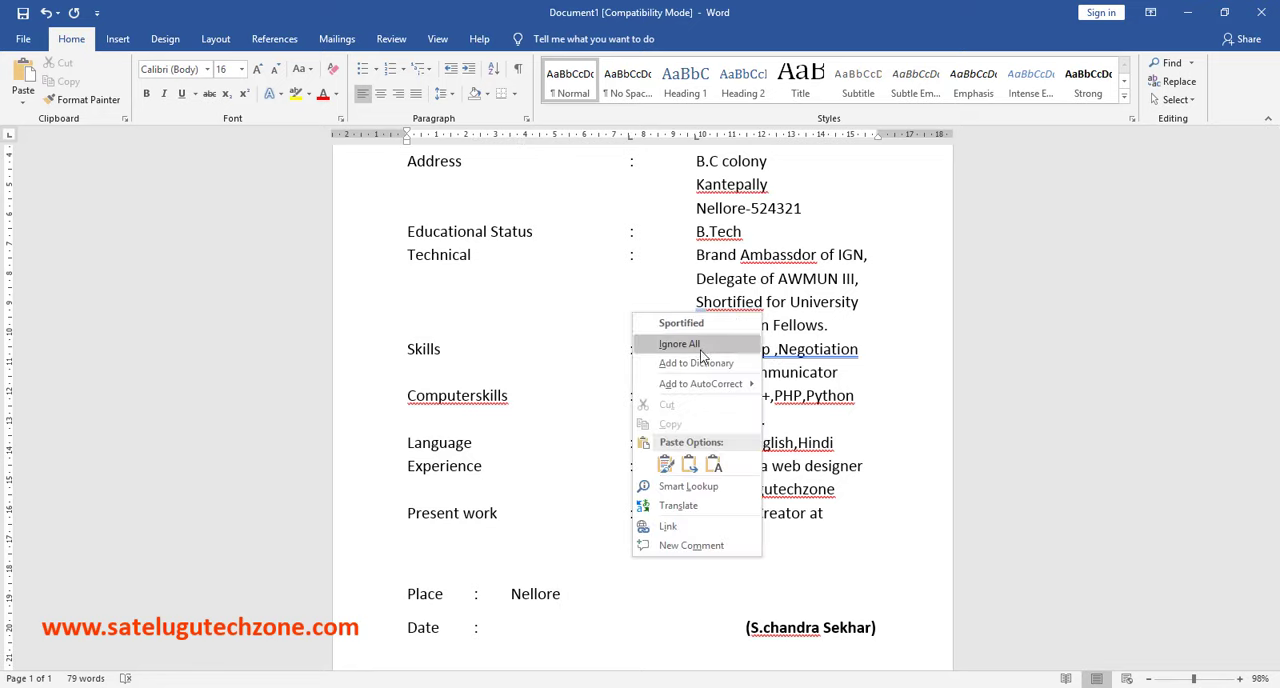
click(700, 345)
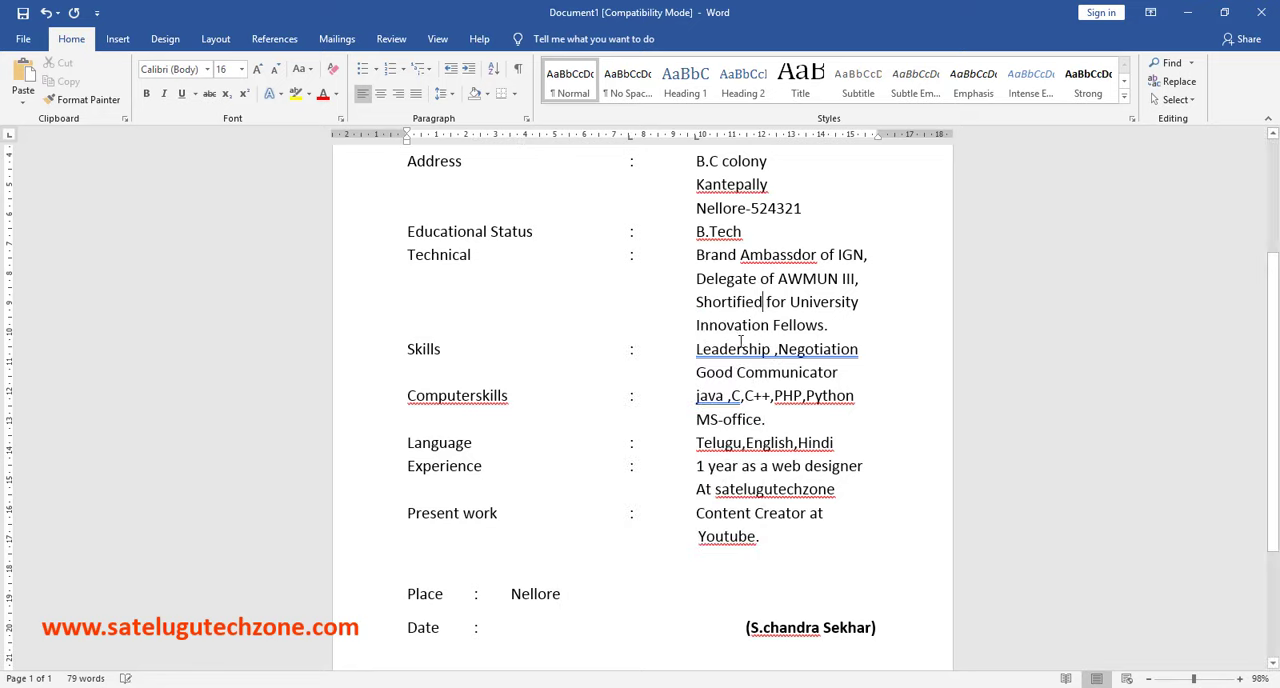
right_click(767, 264)
click(771, 316)
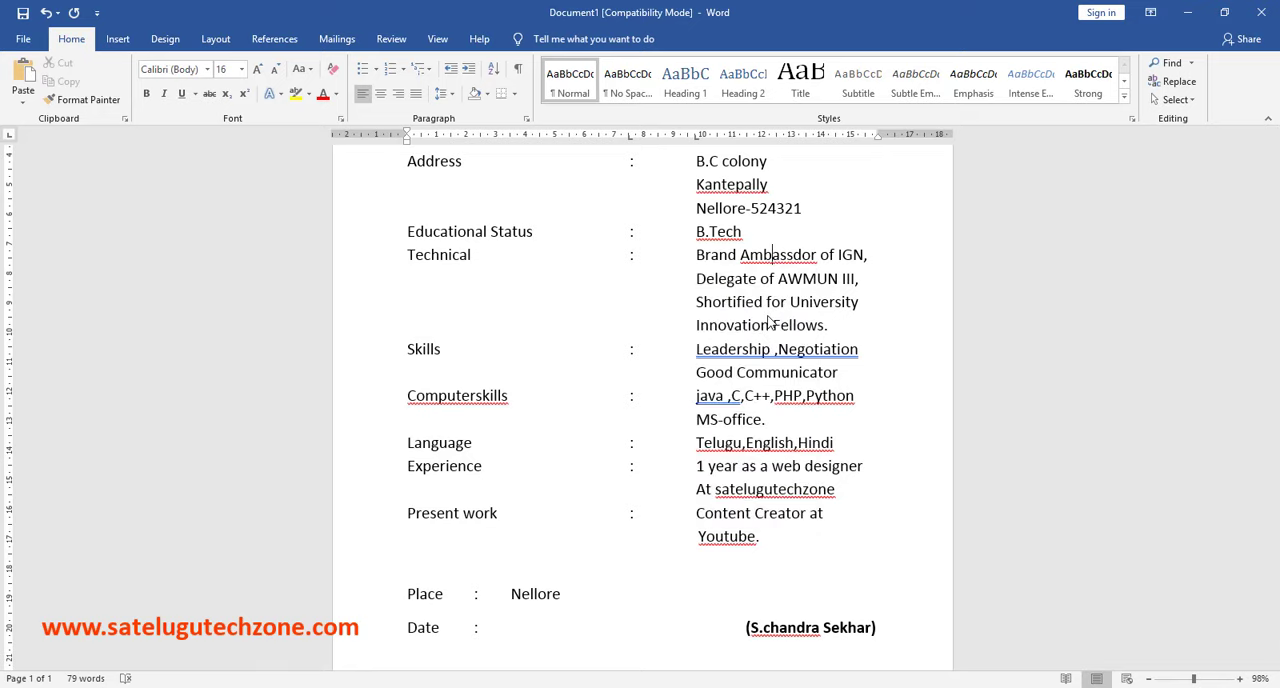
- Ignore all spelling flags for "B.Tech" in the Educational Status entry and ignore its grammar flag once
right_click(718, 236)
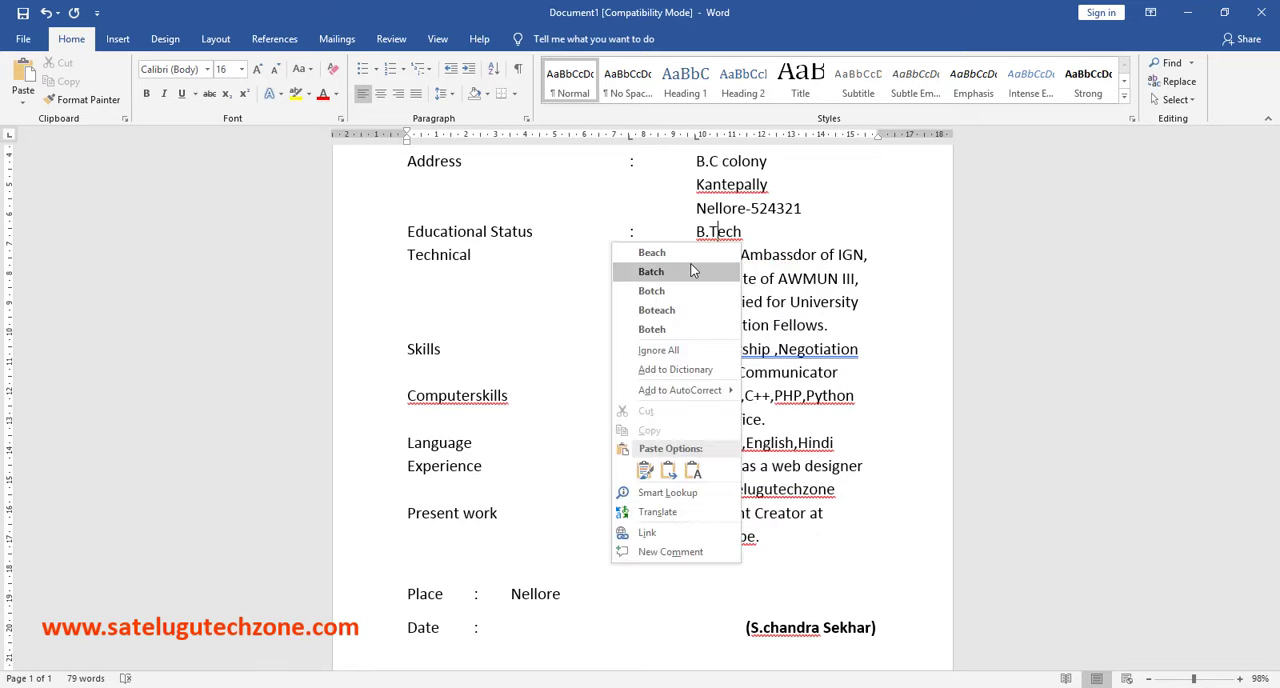
click(687, 354)
right_click(736, 236)
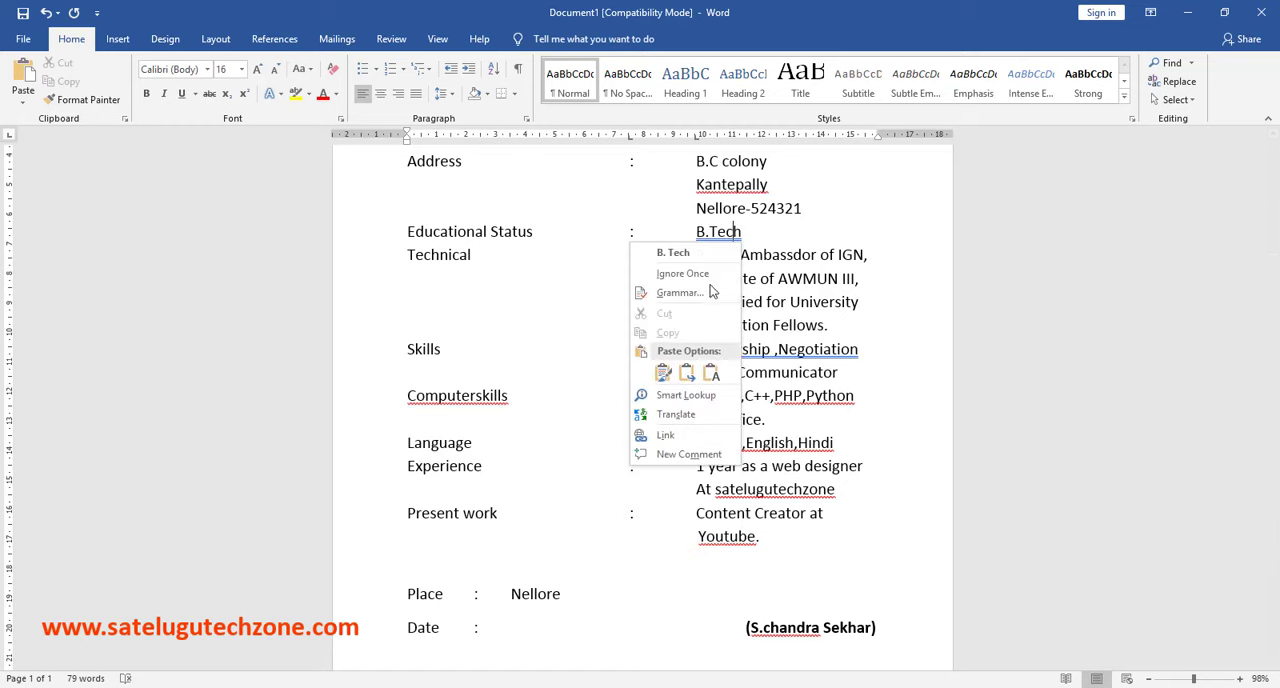
click(690, 273)
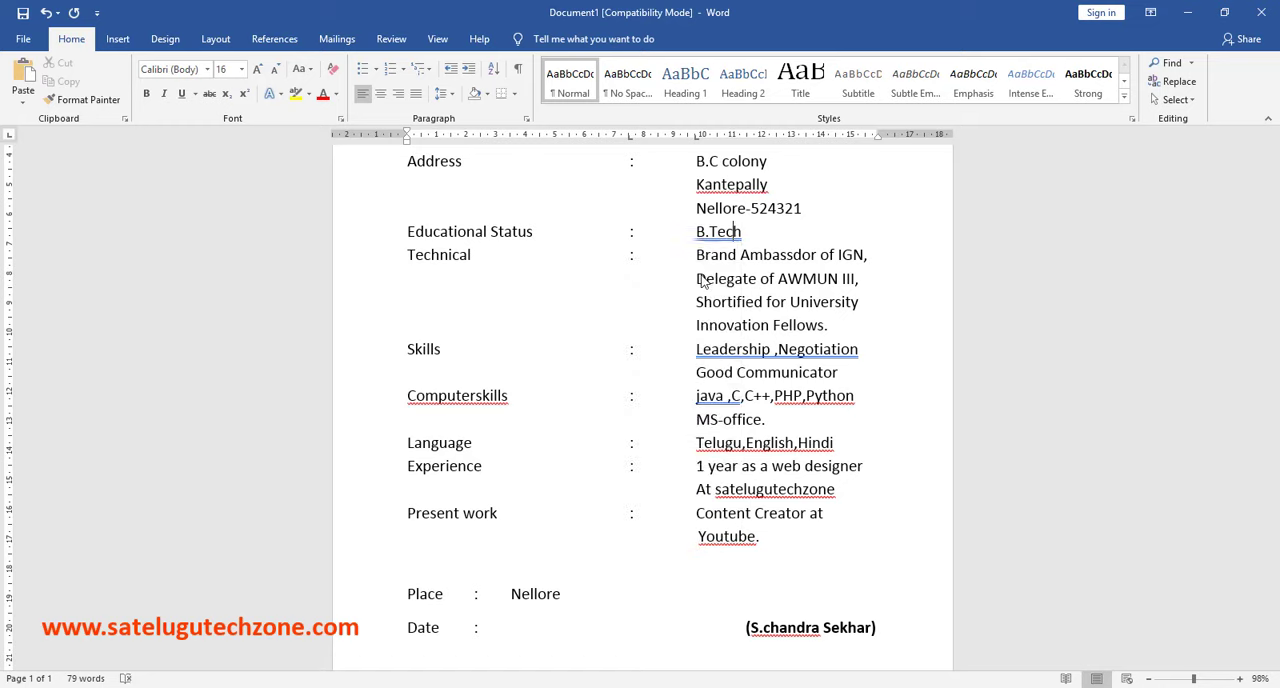
- Ignore the spelling flag in the Address entry and the remaining spelling and grammar flags throughout the resume
right_click(721, 188)
click(712, 229)
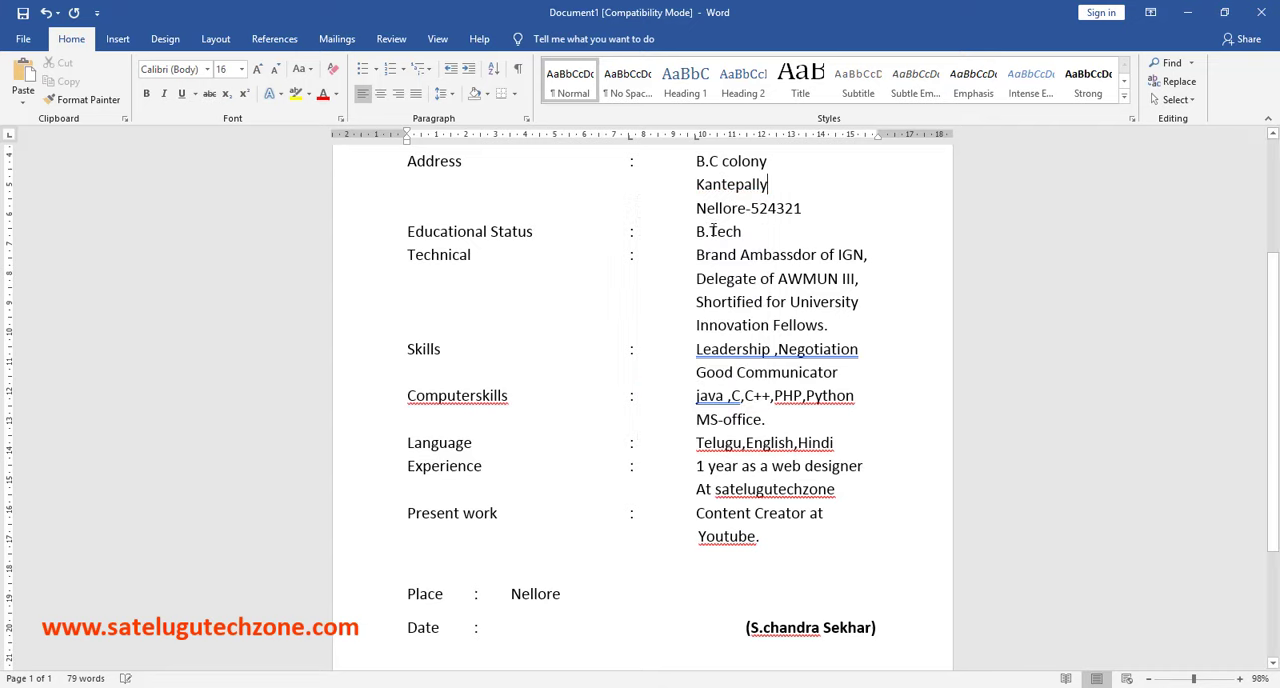
scroll(780, 260, up, 2)
key(BackSpace)
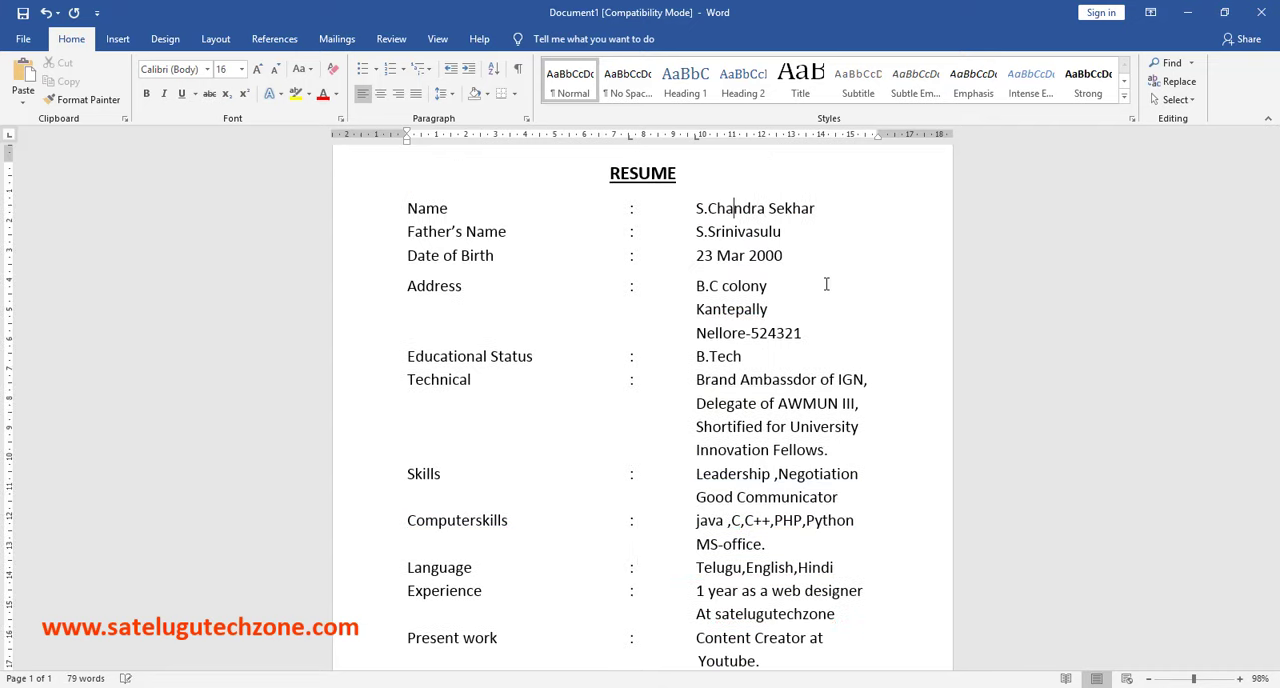
click(1197, 680)
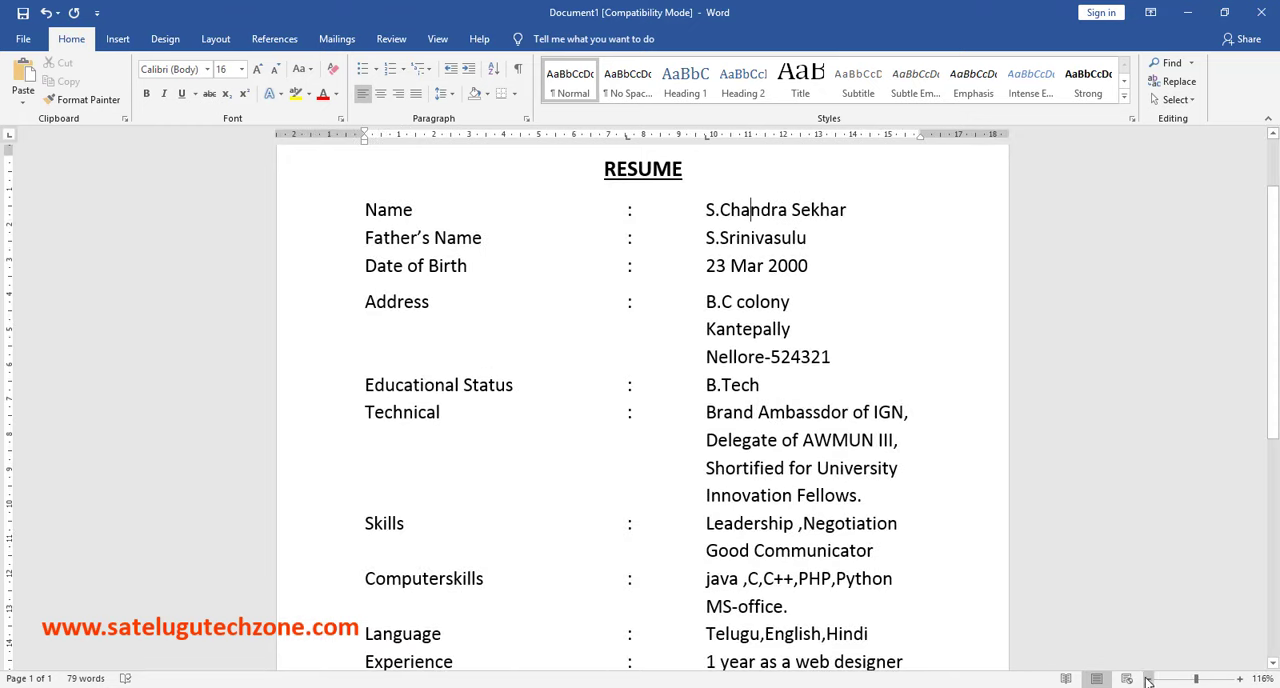
click(1149, 679)
click(1149, 679)
click(1149, 679)
click(1149, 679)
click(1149, 679)
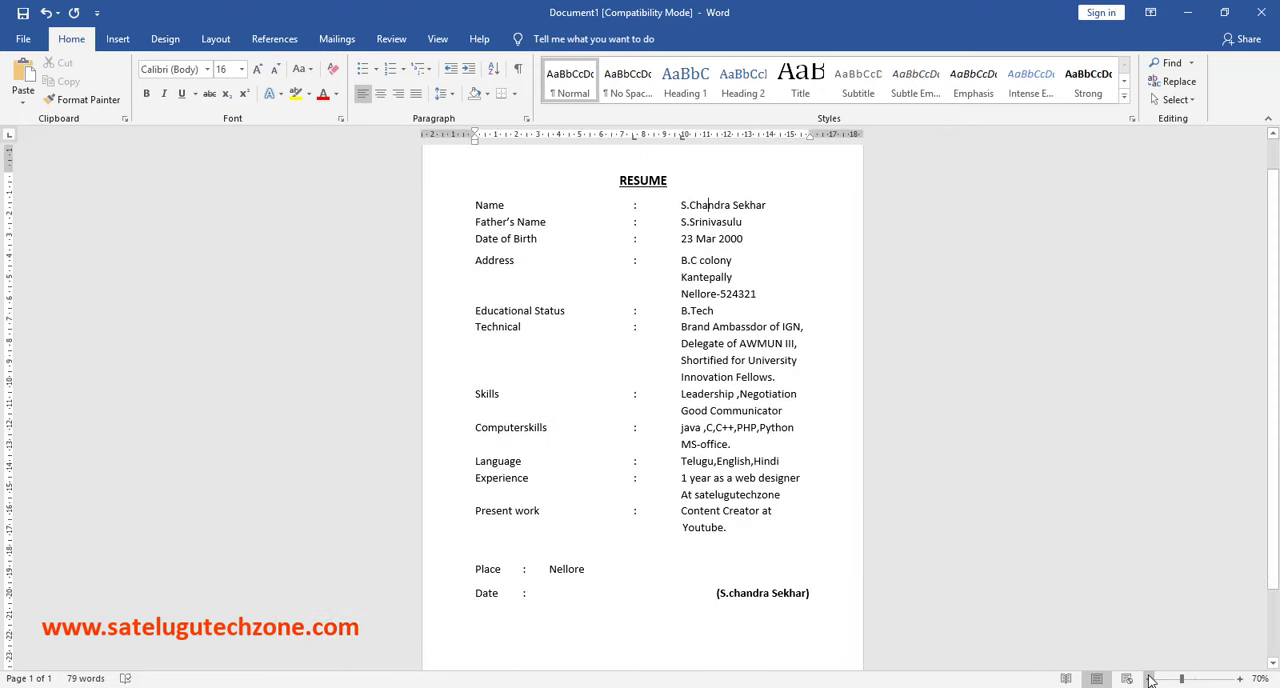
click(1149, 679)
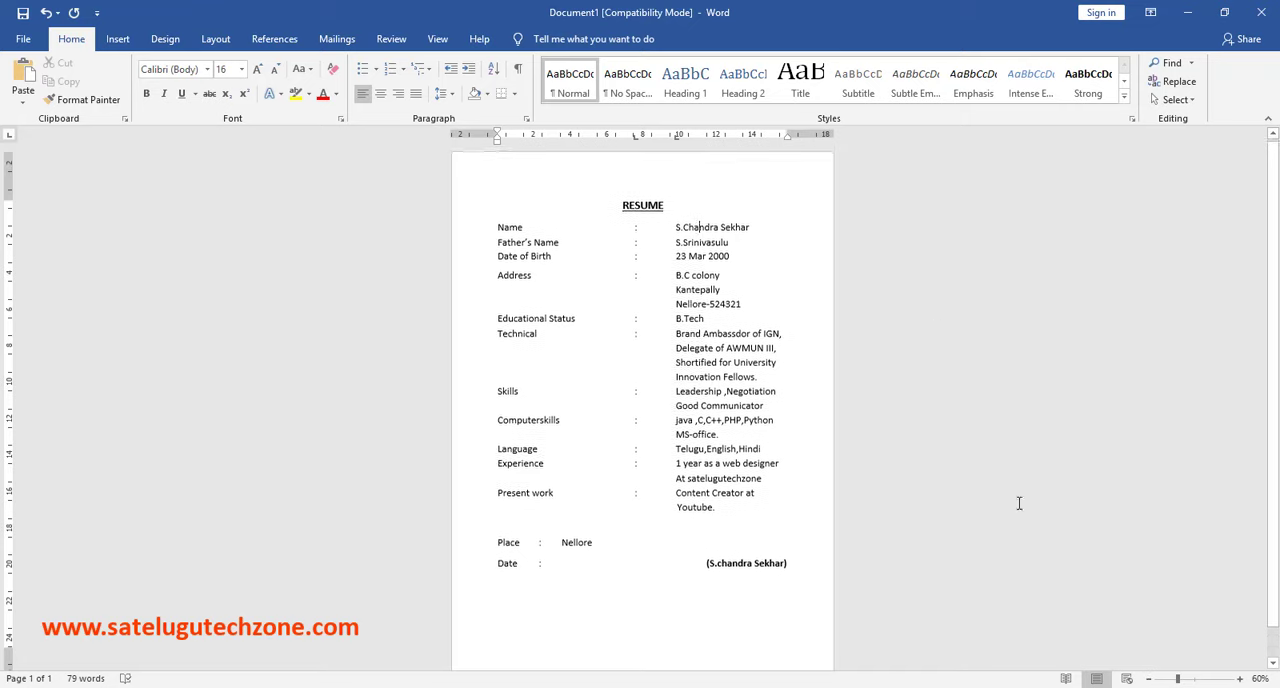
click(1240, 679)
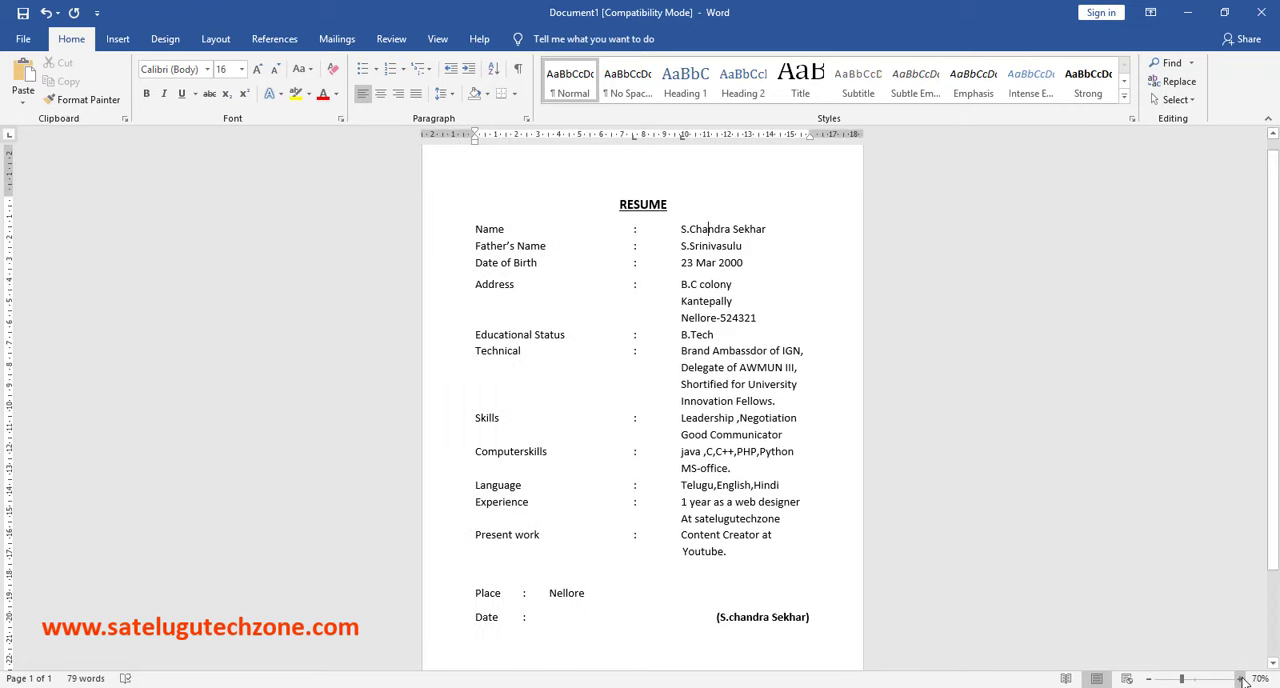